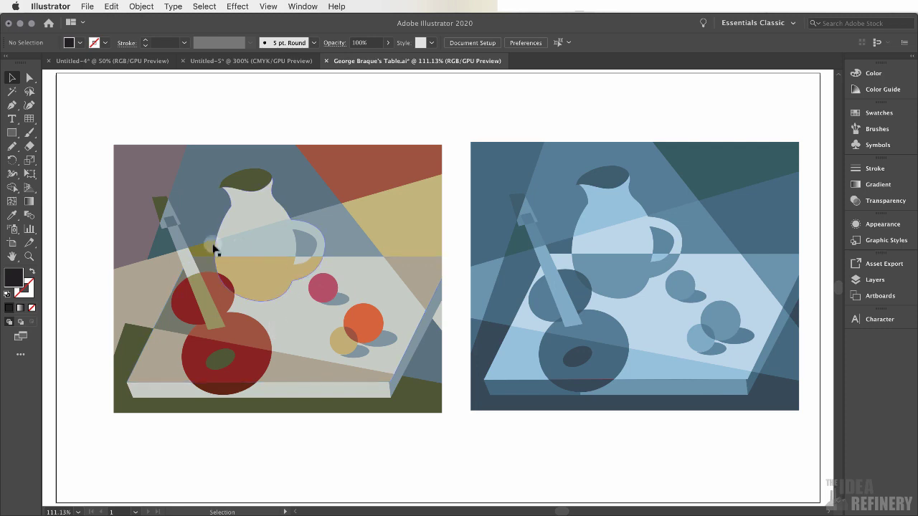
Step: Create a new one-artboard landscape document, 11 by 8.5 in, in CMYK color mode with 300 ppi raster effects
{"action": "key", "text": "space"}
{"action": "left_click_drag", "start_coordinate": [142, 251], "coordinate": [713, 213]}
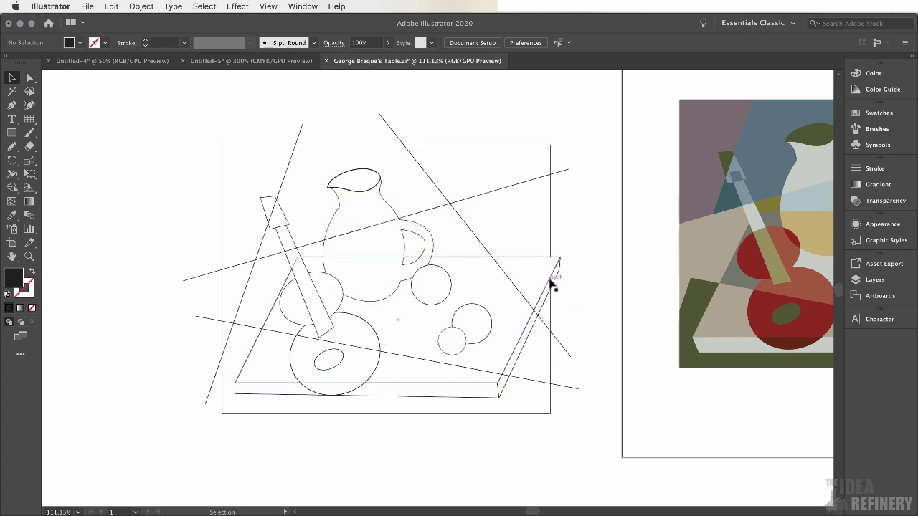
{"action": "left_click", "coordinate": [87, 7]}
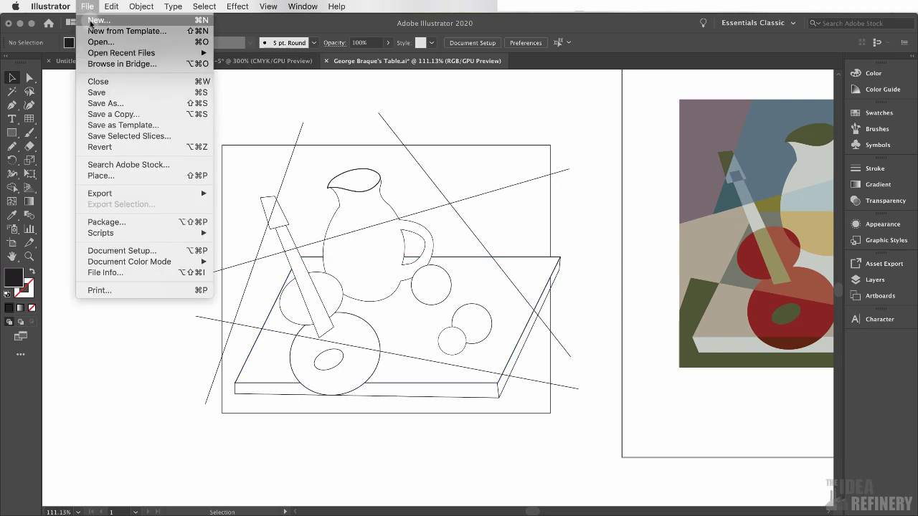
{"action": "left_click", "coordinate": [90, 24]}
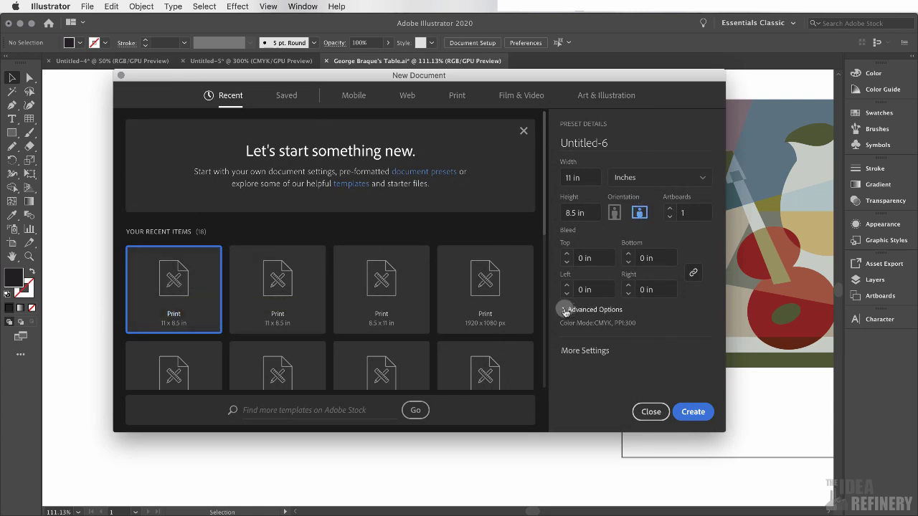
{"action": "left_click", "coordinate": [565, 309]}
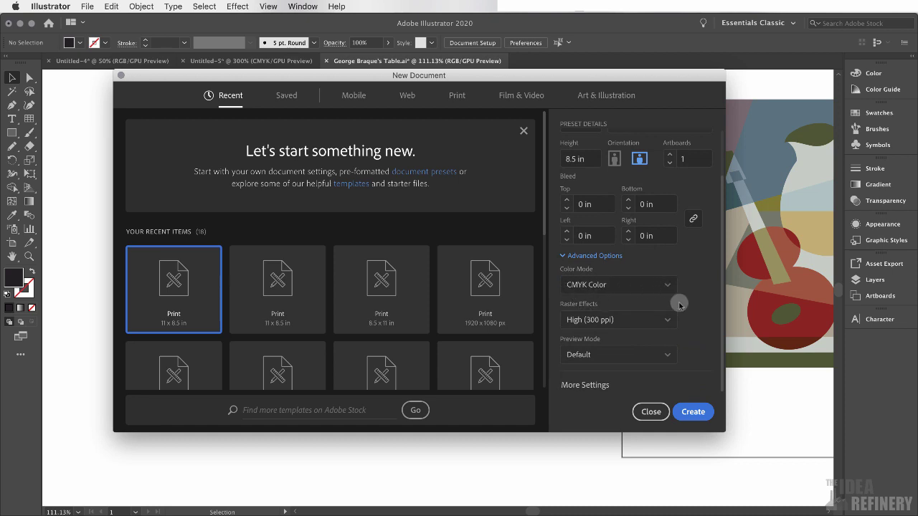
{"action": "left_click", "coordinate": [693, 412]}
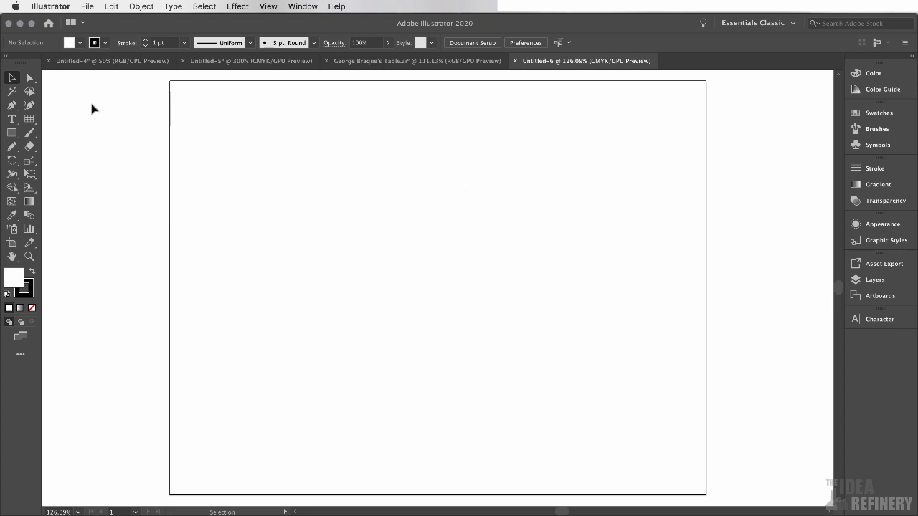
Step: Draw a rectangular frame about 7.24 by 5.16 in near the middle of the artboard and set its fill to none
{"action": "left_click", "coordinate": [12, 134]}
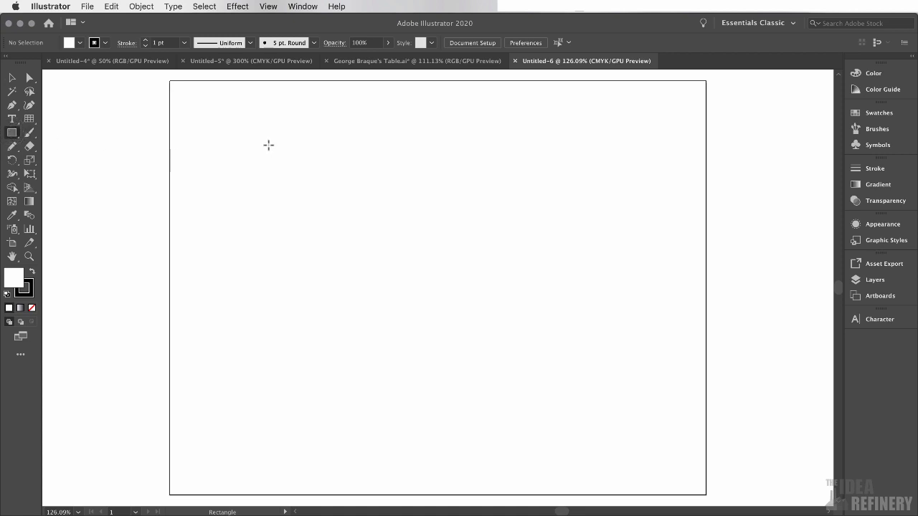
{"action": "mouse_move", "coordinate": [263, 147]}
{"action": "left_mouse_down"}
{"action": "mouse_move", "coordinate": [302, 193]}
{"action": "mouse_move", "coordinate": [448, 297]}
{"action": "mouse_move", "coordinate": [599, 378]}
{"action": "mouse_move", "coordinate": [616, 399]}
{"action": "left_mouse_up"}
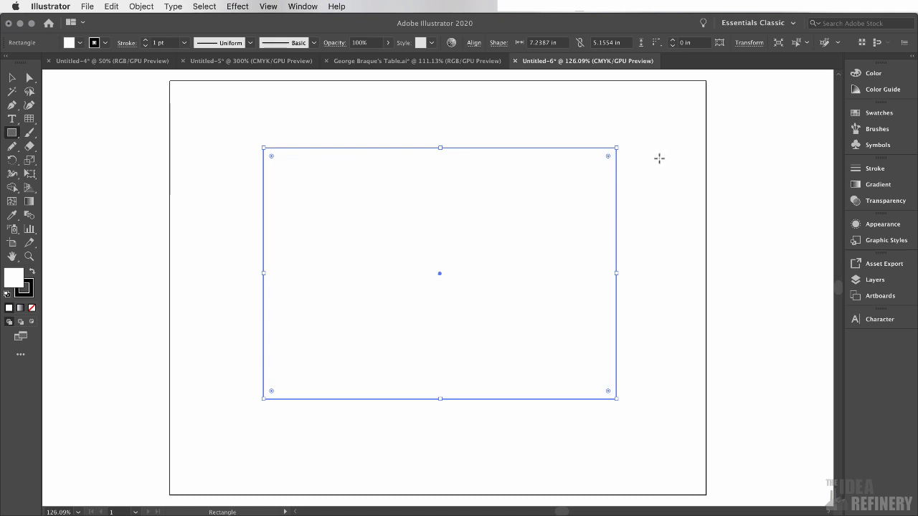
{"action": "left_click", "coordinate": [873, 73]}
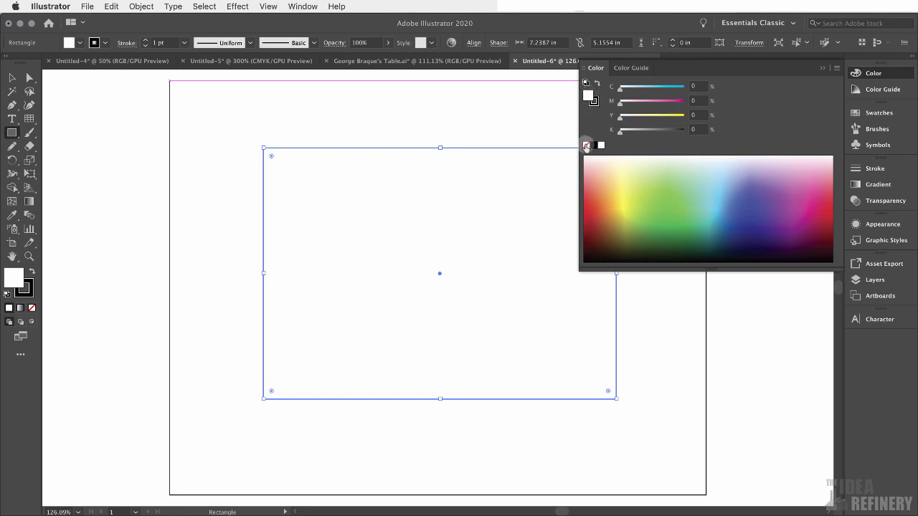
{"action": "left_click", "coordinate": [586, 147]}
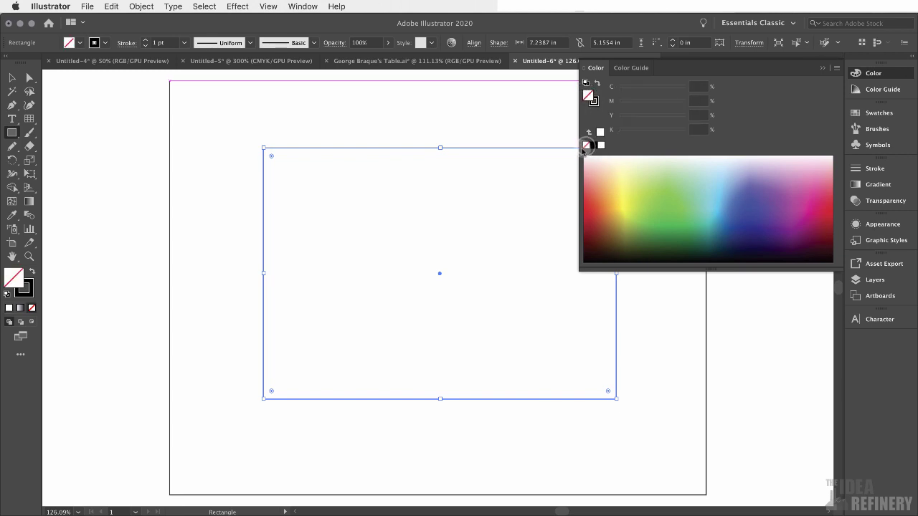
{"action": "left_click", "coordinate": [823, 68]}
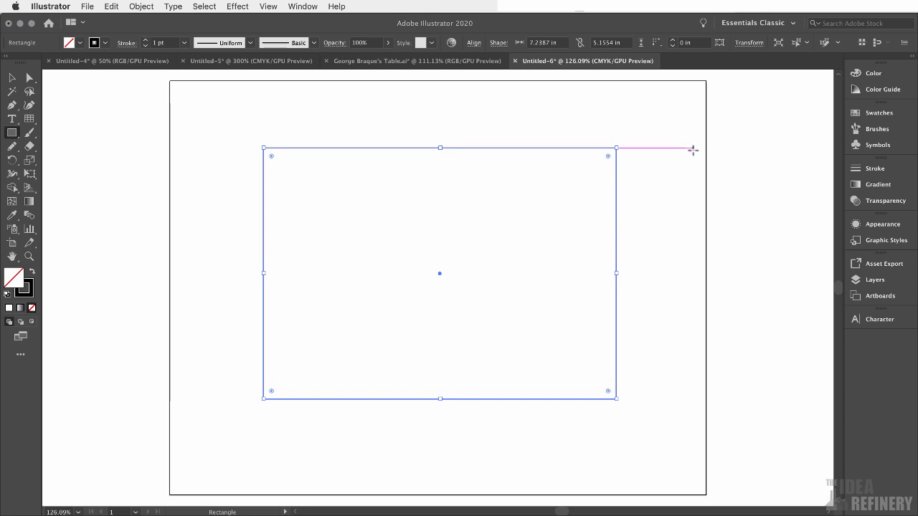
Step: Draw a rectangle about 4.79 by 2.39 in for the tabletop inside the lower part of the frame and compare with the reference line drawing
{"action": "left_click", "coordinate": [11, 133]}
{"action": "left_click_drag", "start_coordinate": [341, 255], "coordinate": [575, 371]}
{"action": "left_click", "coordinate": [445, 66]}
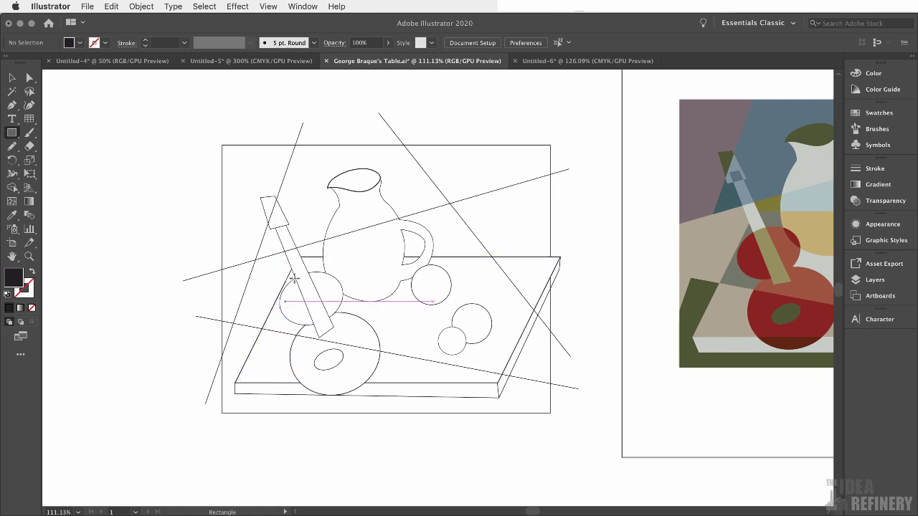
{"action": "key", "text": "v"}
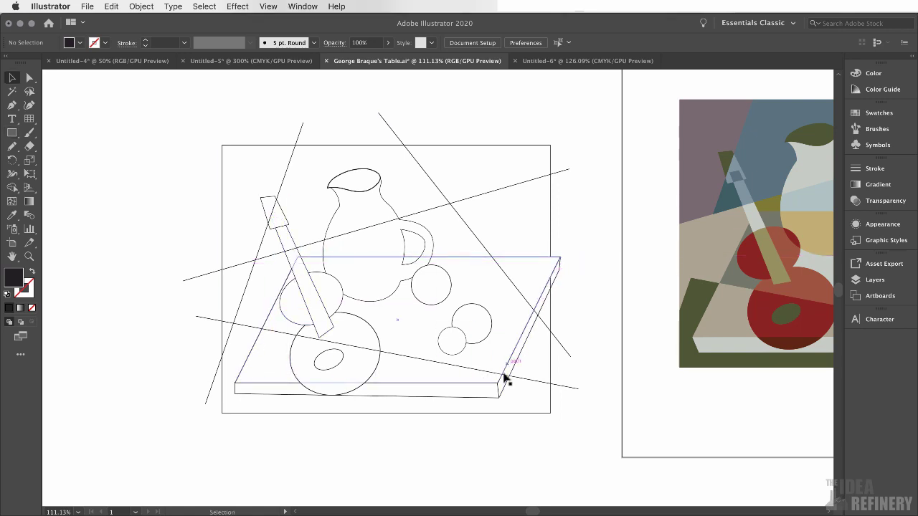
{"action": "left_click", "coordinate": [595, 61]}
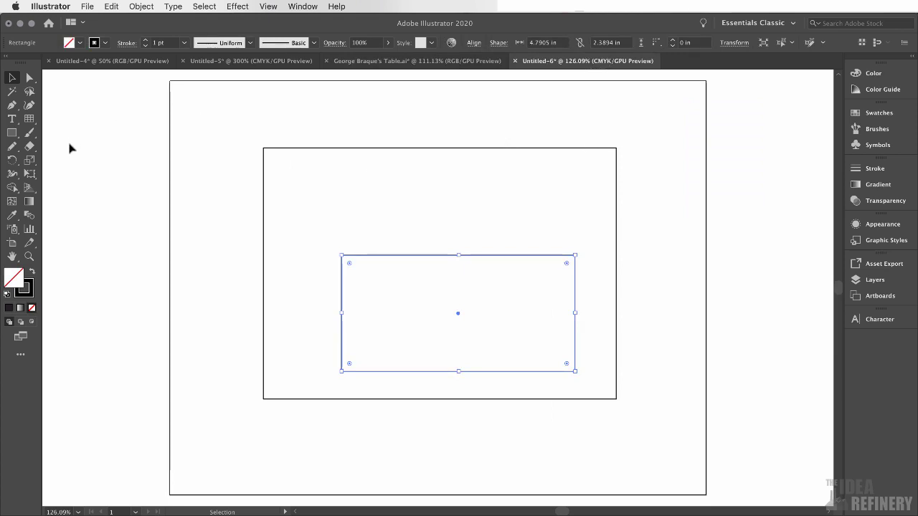
Step: Shear the inner rectangle horizontally into a right-leaning parallelogram about 6.03 in wide, keeping its top and bottom edges level
{"action": "left_click", "coordinate": [29, 161]}
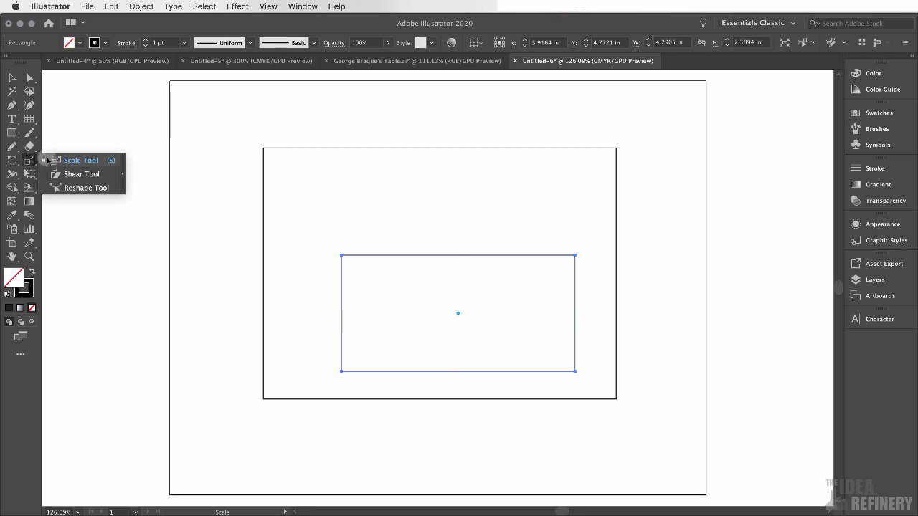
{"action": "left_click", "coordinate": [69, 177]}
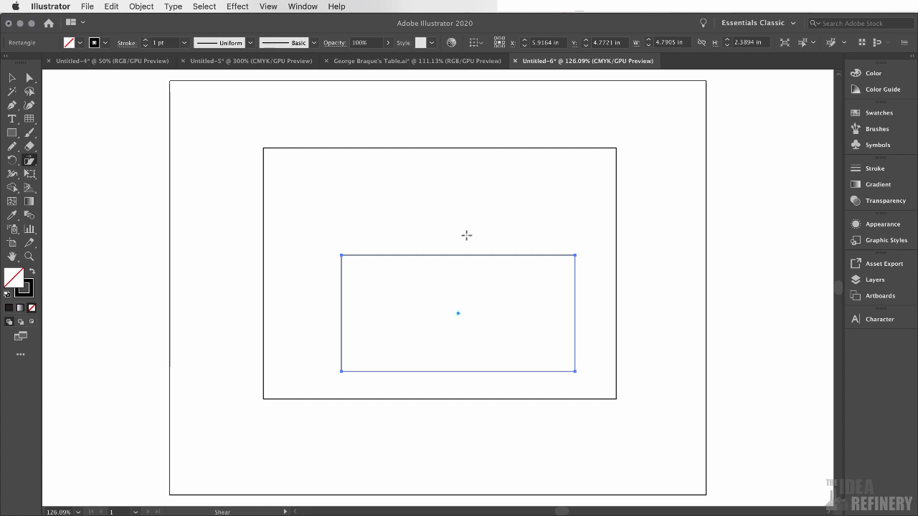
{"action": "left_click_drag", "start_coordinate": [466, 235], "coordinate": [551, 208]}
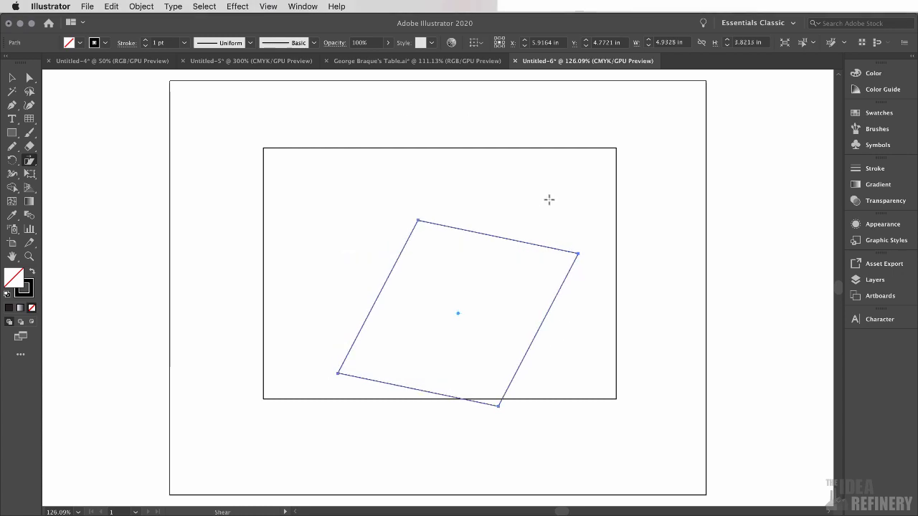
{"action": "key", "text": "v"}
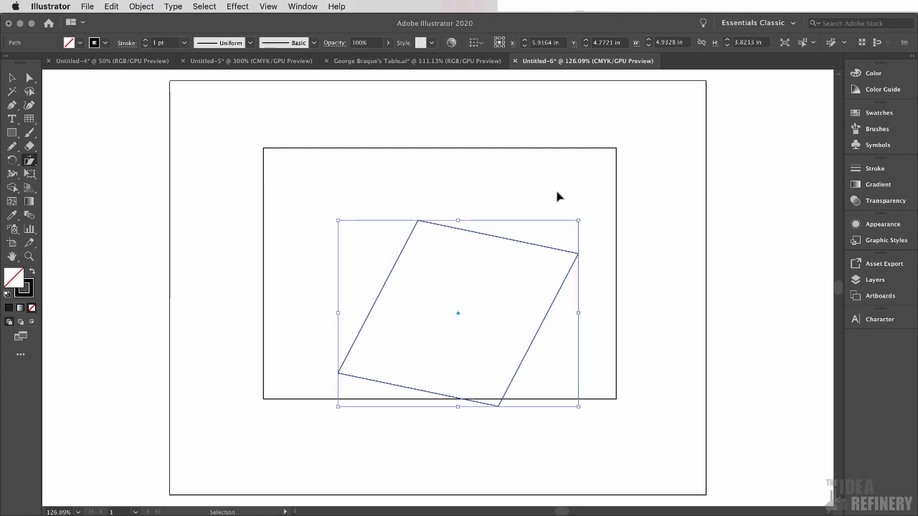
{"action": "key", "text": "super+z"}
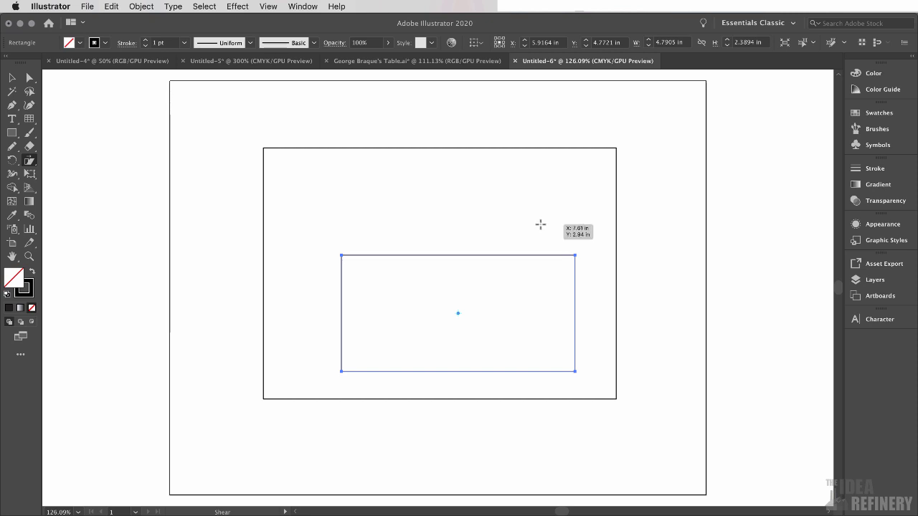
{"action": "left_click_drag", "start_coordinate": [541, 224], "coordinate": [590, 228]}
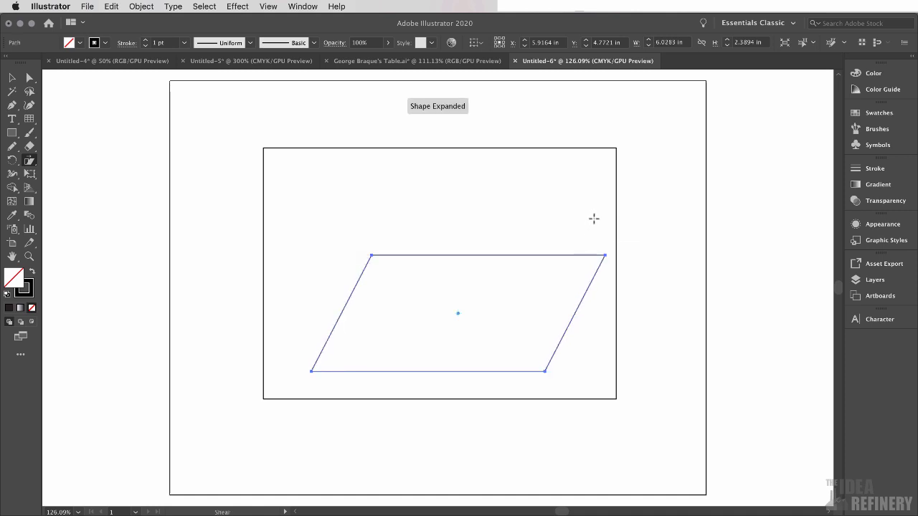
Step: Review the line and color versions in the George Braque's Table document, and hide the artboards in Untitled-6
{"action": "left_click", "coordinate": [404, 61]}
{"action": "scroll", "coordinate": [543, 251], "scroll_direction": "right", "scroll_amount": 5}
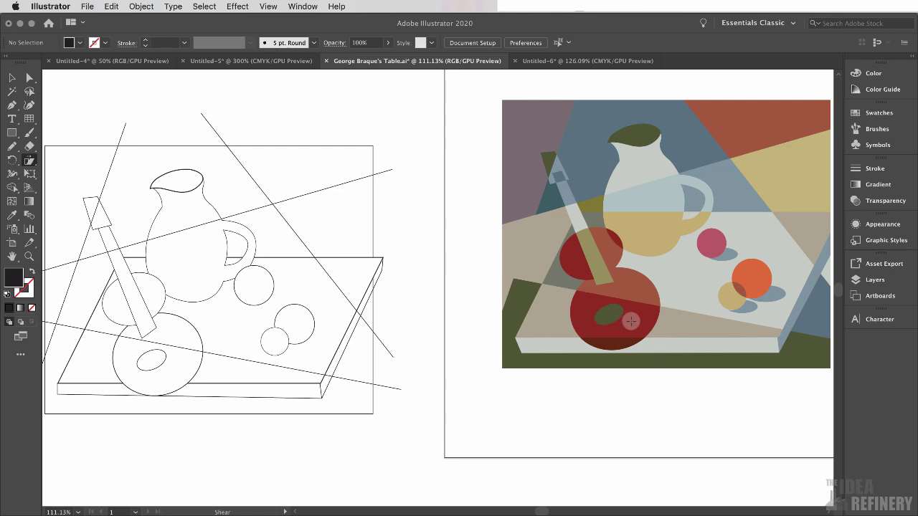
{"action": "key", "text": "ctrl+Tab"}
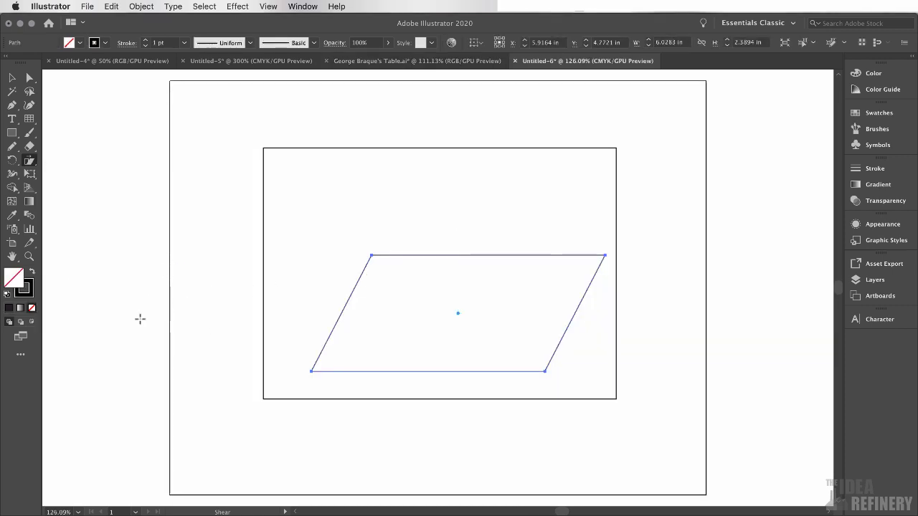
{"action": "left_click", "coordinate": [269, 5]}
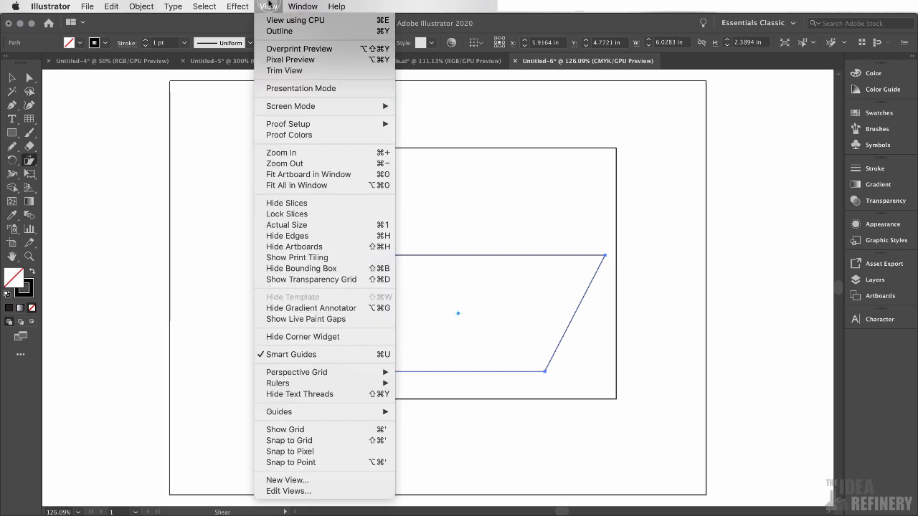
{"action": "left_click", "coordinate": [294, 247]}
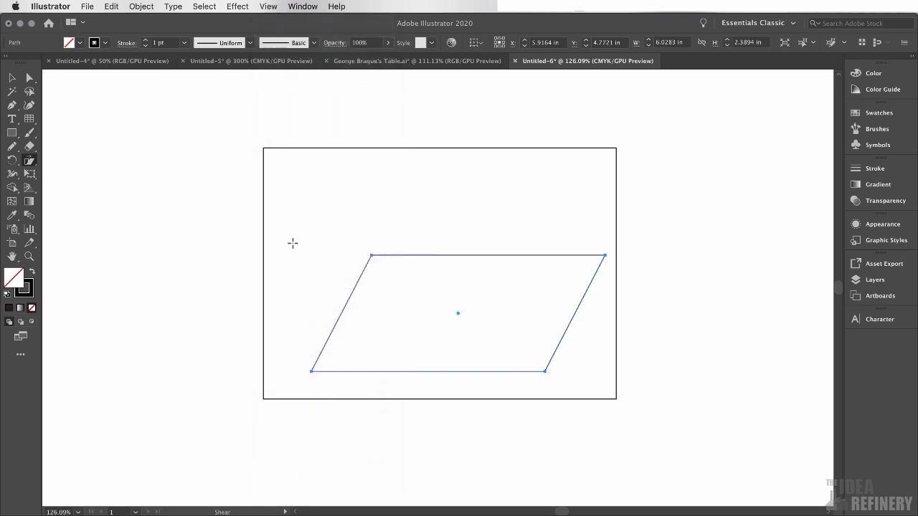
Step: Draw two overlapping ellipses outside the frame's left side, the upper about 1.02 by 0.85 in and the lower about 1.29 by 0.94 in
{"action": "left_click", "coordinate": [13, 133]}
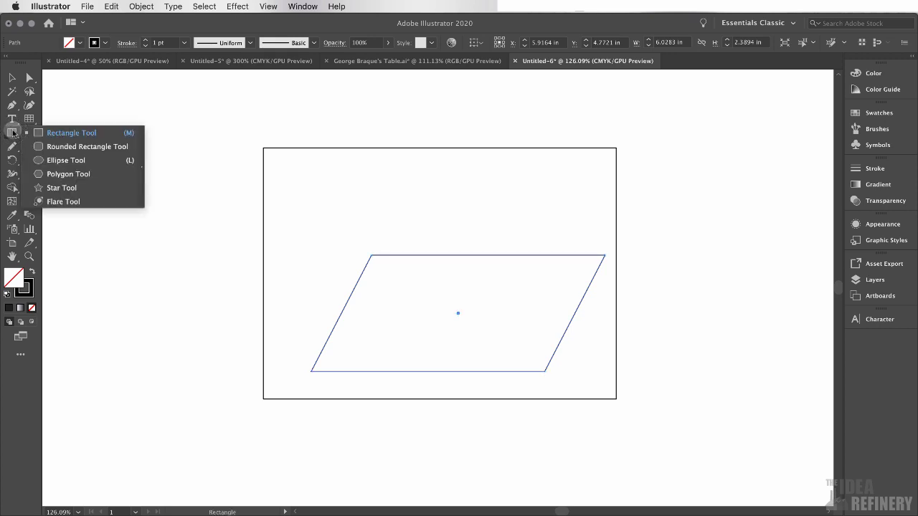
{"action": "left_click", "coordinate": [48, 161]}
{"action": "left_click_drag", "start_coordinate": [152, 256], "coordinate": [202, 297]}
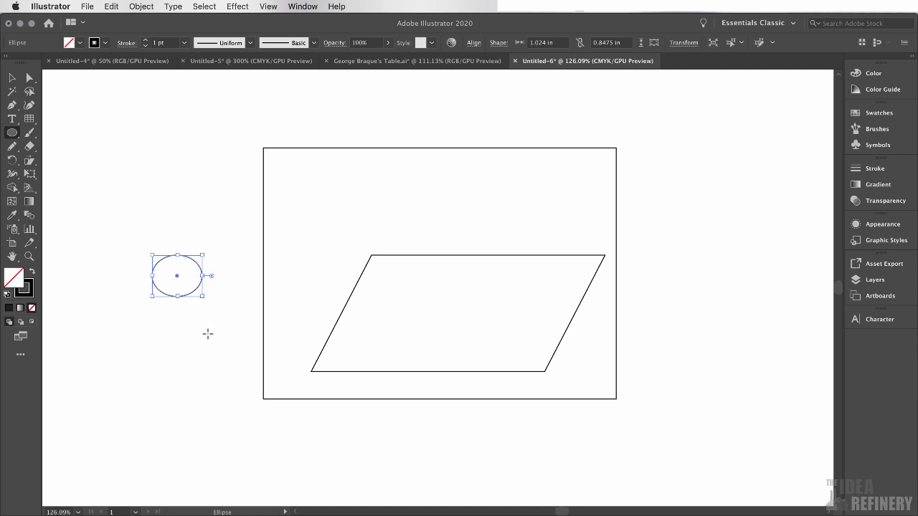
{"action": "left_click_drag", "start_coordinate": [208, 334], "coordinate": [146, 288]}
{"action": "key", "text": "v"}
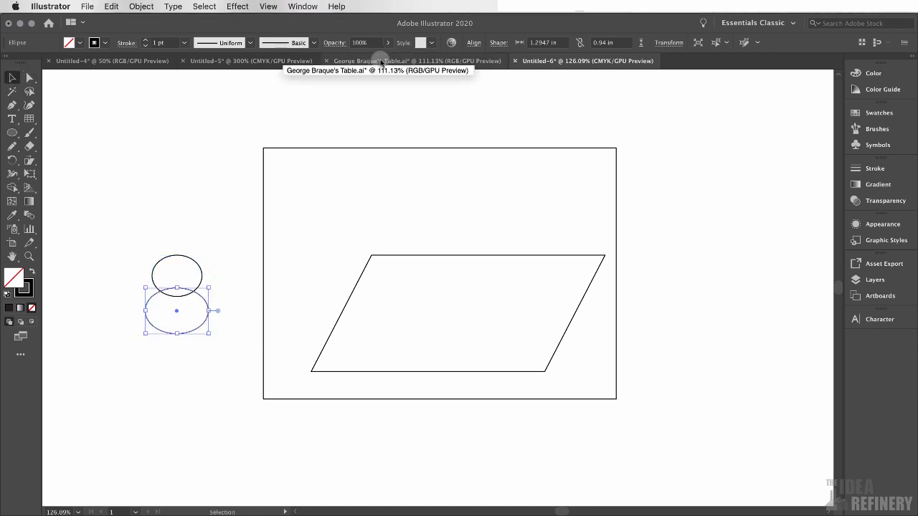
Step: Check the guitar in the reference artwork and shift the smaller upper ellipse slightly right and down over the larger one
{"action": "left_click", "coordinate": [382, 62]}
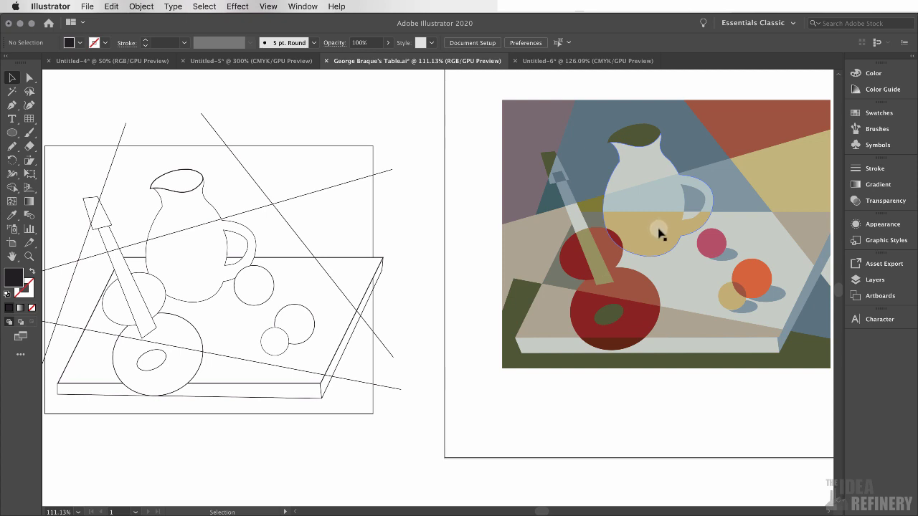
{"action": "left_click", "coordinate": [577, 61]}
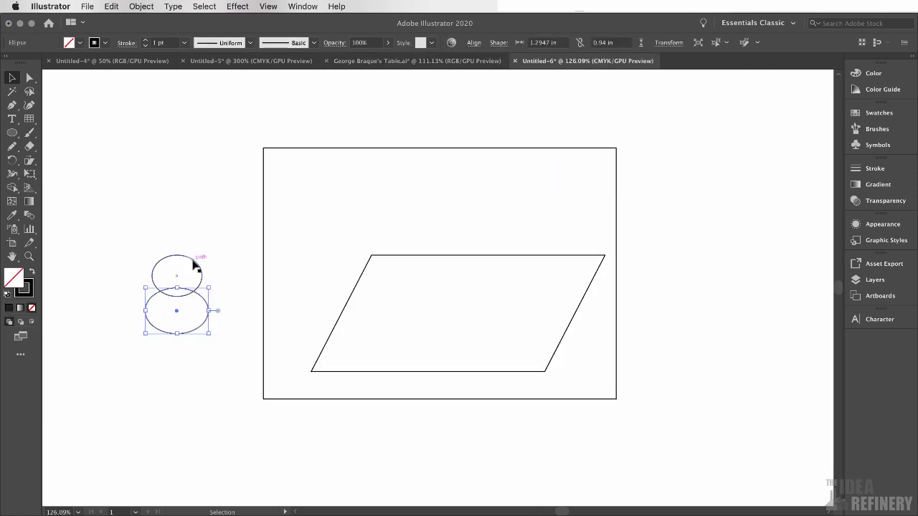
{"action": "key", "text": "ctrl+z"}
{"action": "key", "text": "ctrl+z"}
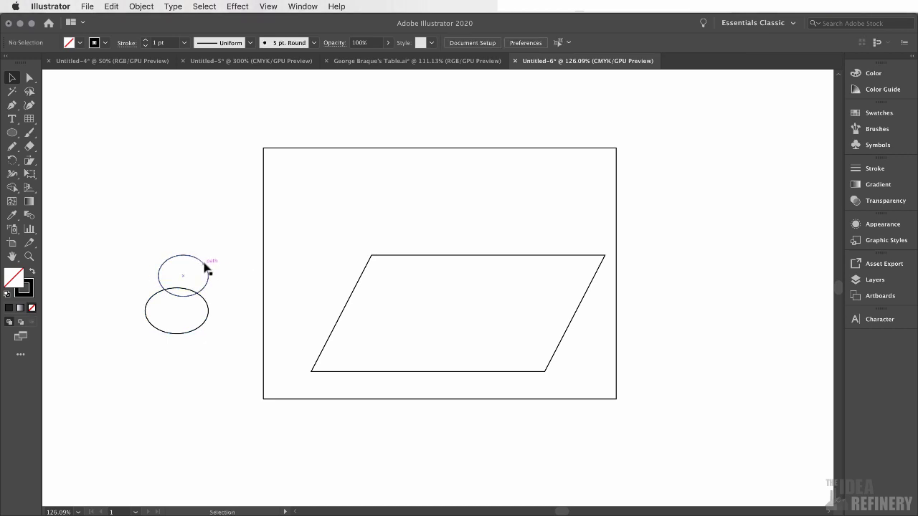
{"action": "left_click_drag", "start_coordinate": [205, 264], "coordinate": [199, 267]}
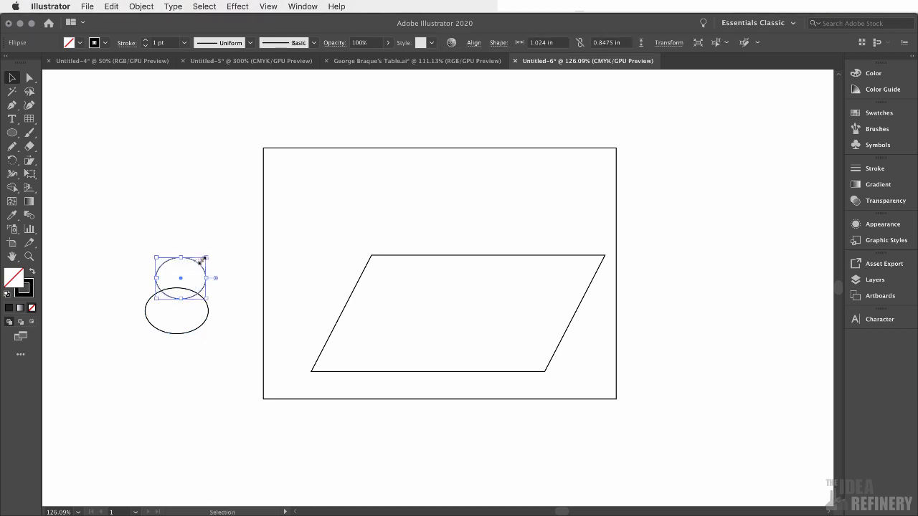
{"action": "left_click", "coordinate": [221, 258]}
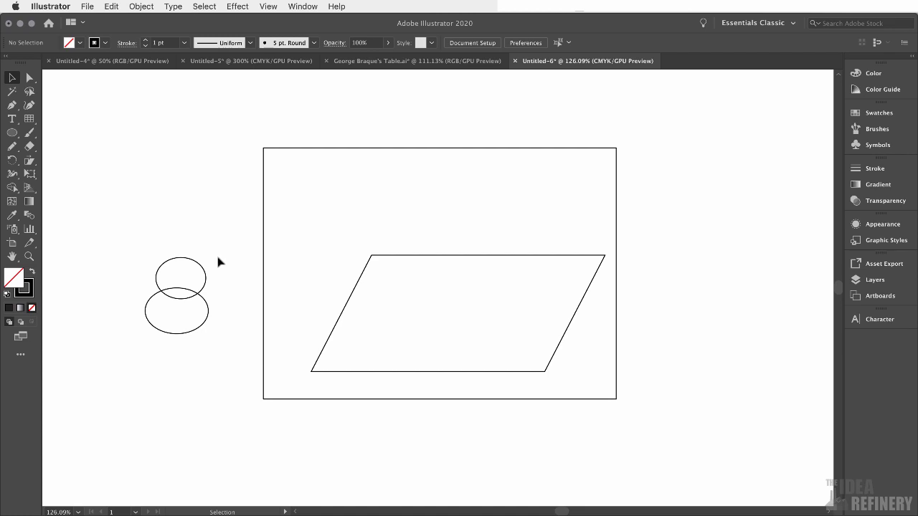
Step: Draw a narrow upright rectangle about 0.17 by 1.35 in for the guitar neck, with its lower end overlapping the upper ellipse
{"action": "left_click", "coordinate": [163, 263]}
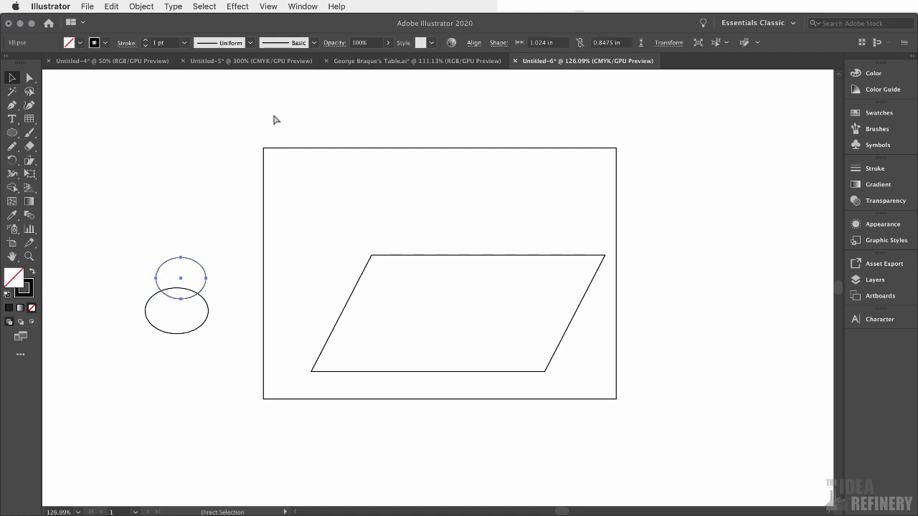
{"action": "key", "text": "ctrl+equal"}
{"action": "key", "text": "ctrl+equal"}
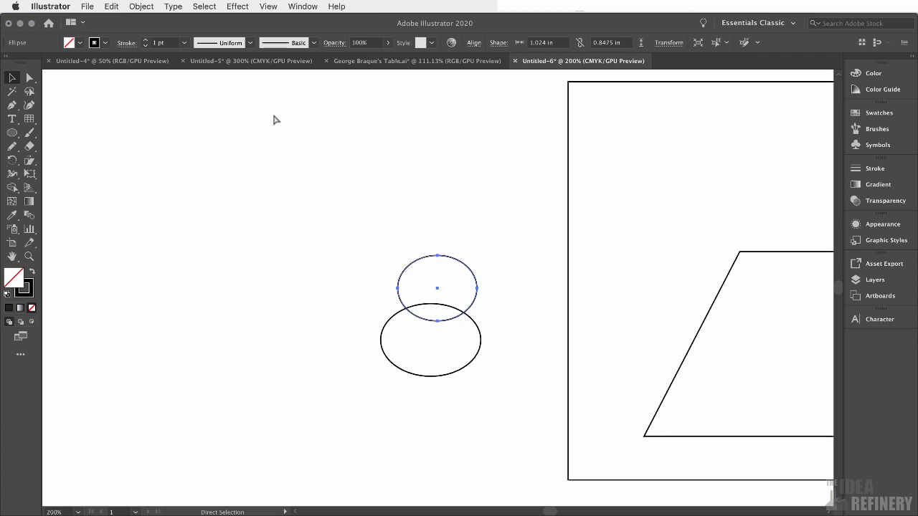
{"action": "key", "text": "v"}
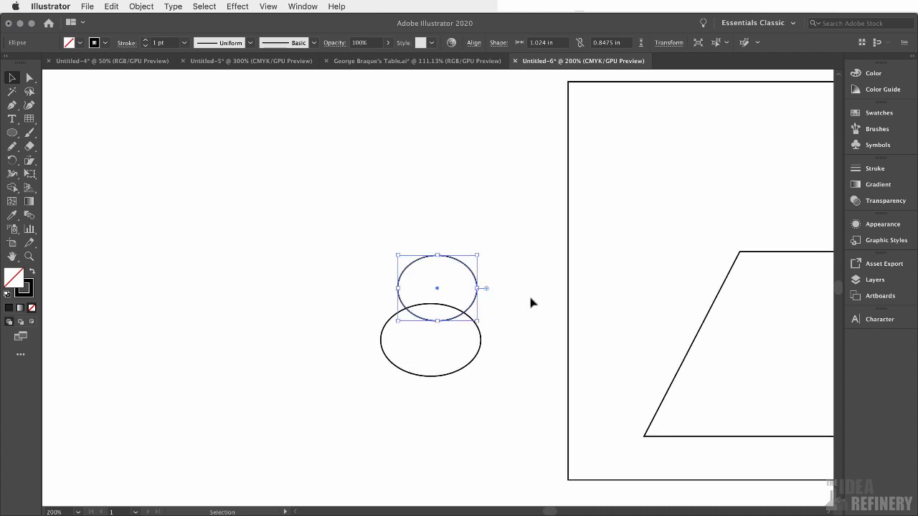
{"action": "left_click", "coordinate": [13, 135]}
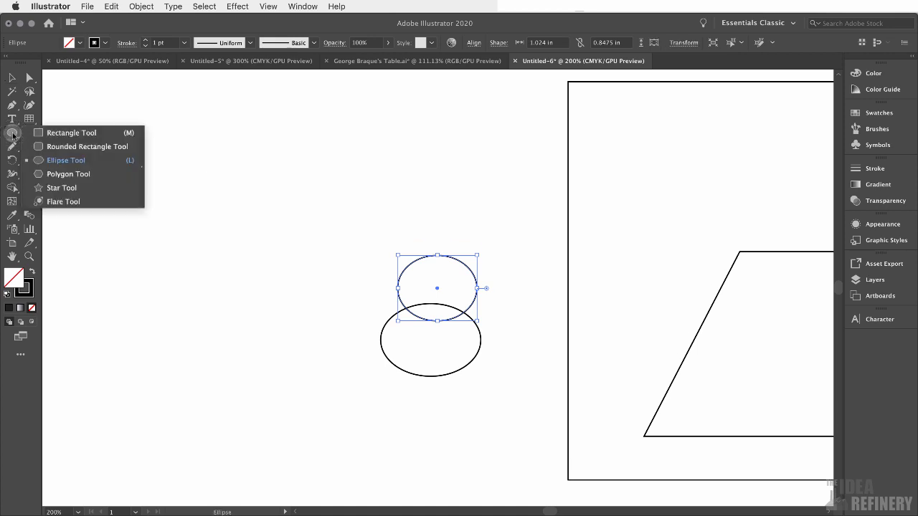
{"action": "left_click", "coordinate": [58, 135]}
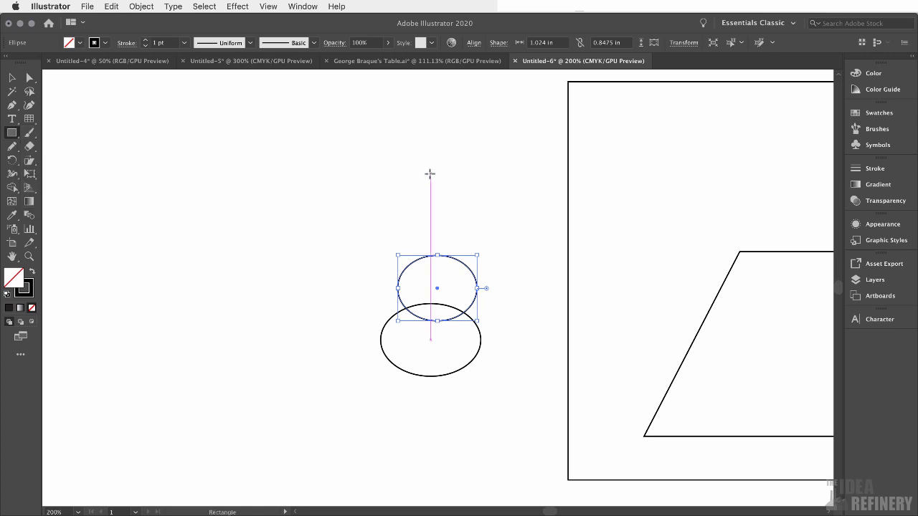
{"action": "left_click_drag", "start_coordinate": [429, 173], "coordinate": [444, 278]}
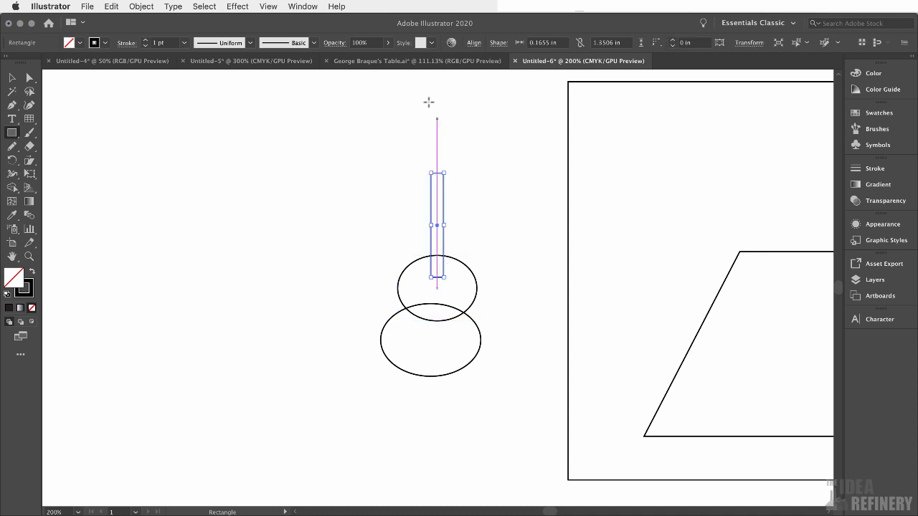
Step: Check the neck in the reference artwork, then lower its top-right corner and pull its bottom-left corner slightly down and outward
{"action": "left_click", "coordinate": [421, 61]}
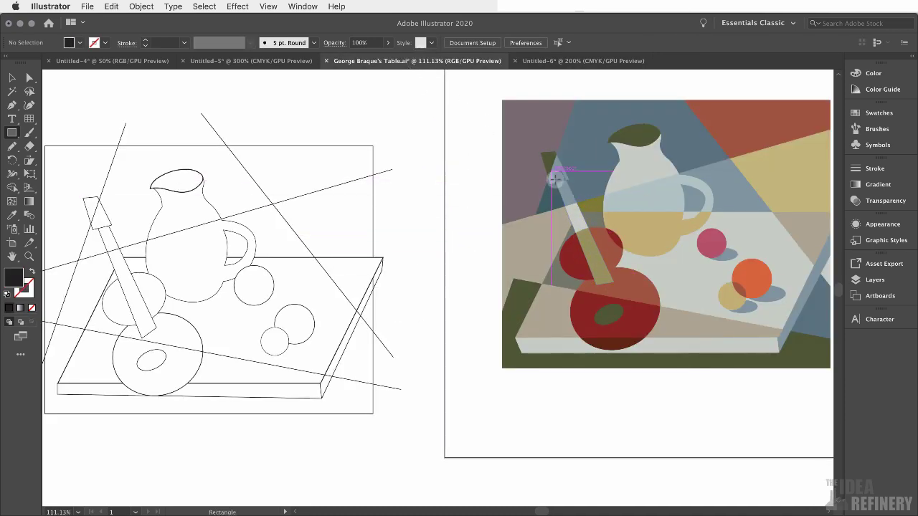
{"action": "left_click", "coordinate": [564, 62]}
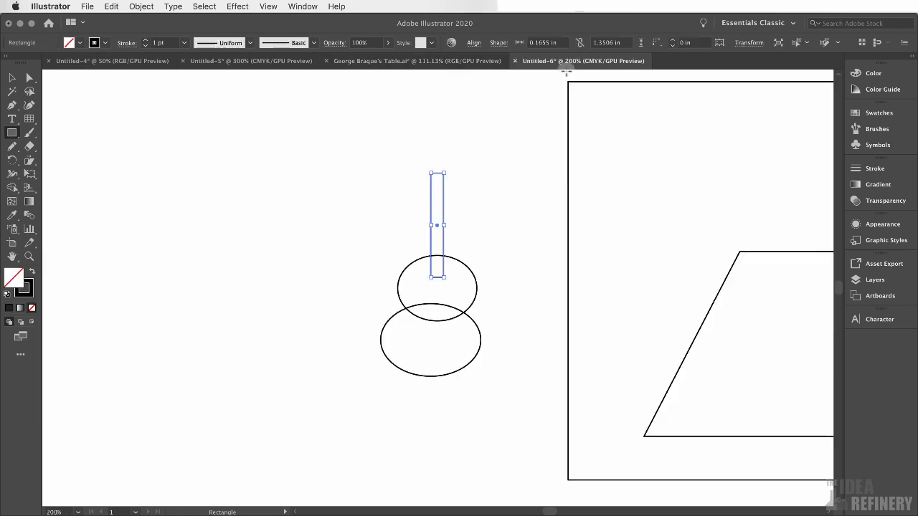
{"action": "left_click", "coordinate": [30, 79]}
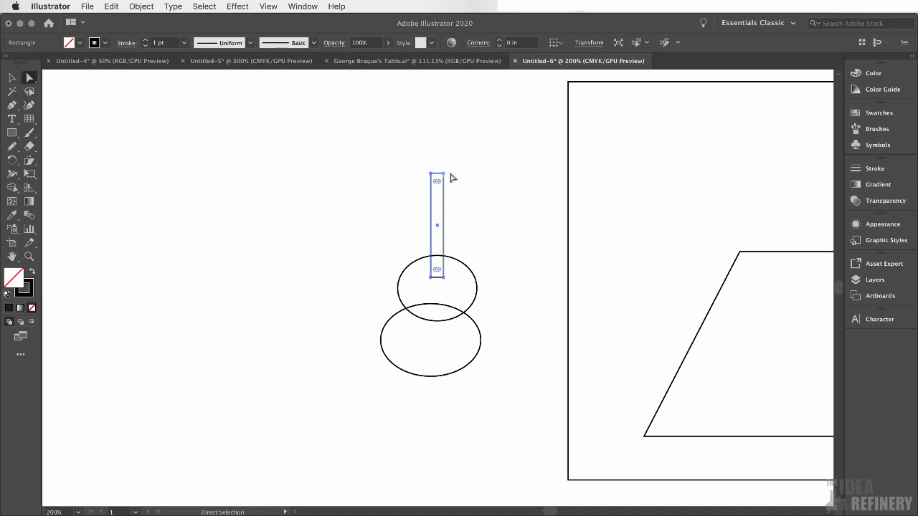
{"action": "left_click", "coordinate": [444, 174]}
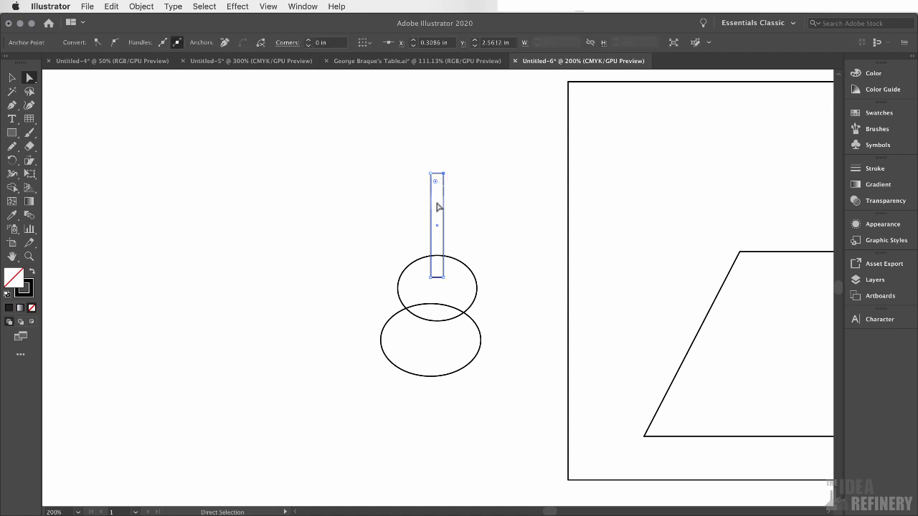
{"action": "left_click_drag", "start_coordinate": [444, 175], "coordinate": [444, 183]}
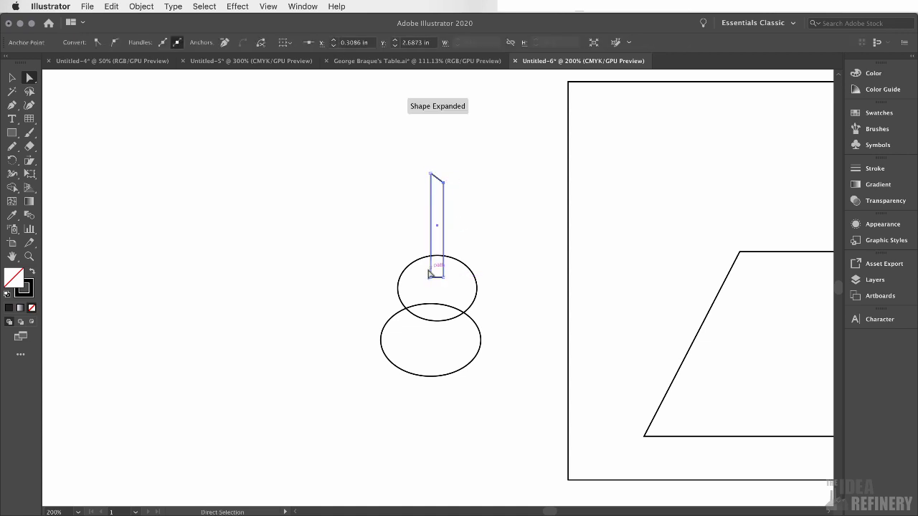
{"action": "left_click_drag", "start_coordinate": [430, 277], "coordinate": [426, 287]}
{"action": "left_click", "coordinate": [483, 234]}
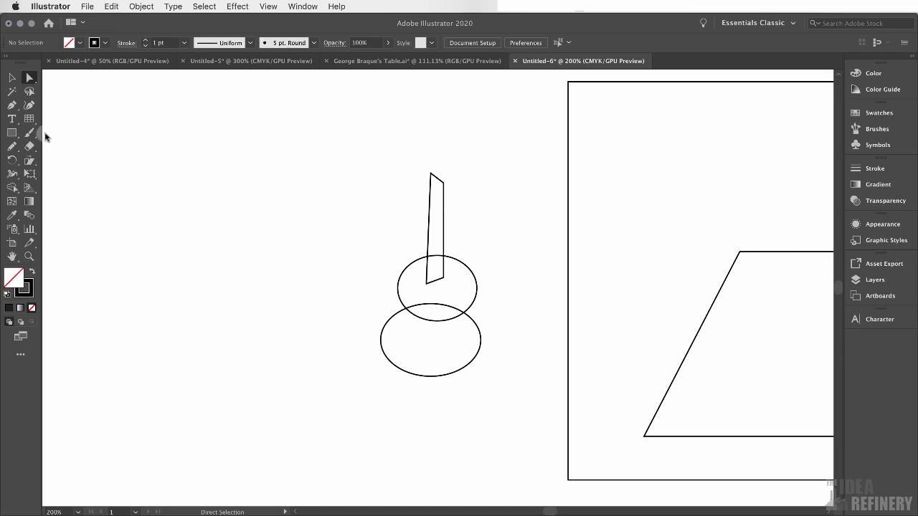
Step: Draw a headstock rectangle about 0.34 by 0.57 in over the neck's upper end and shift its top-left corner slightly inward and down
{"action": "left_click", "coordinate": [13, 132]}
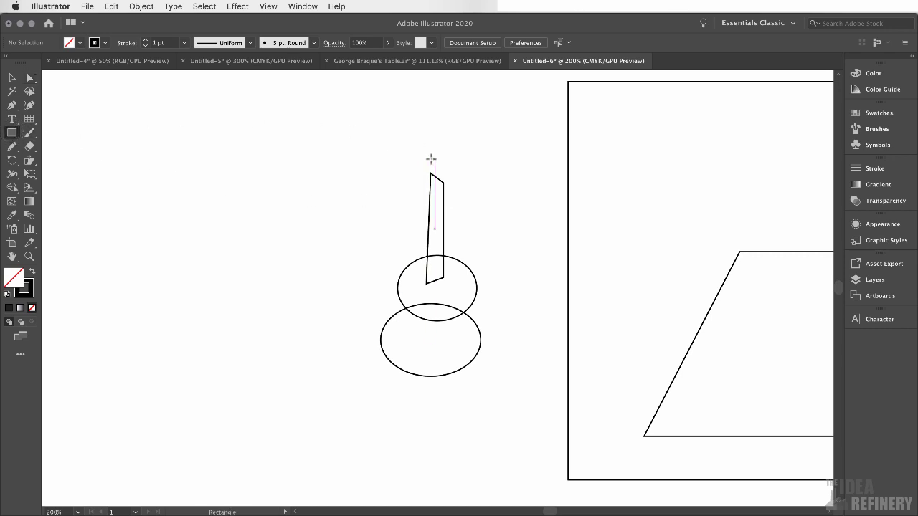
{"action": "left_click_drag", "start_coordinate": [422, 146], "coordinate": [449, 191]}
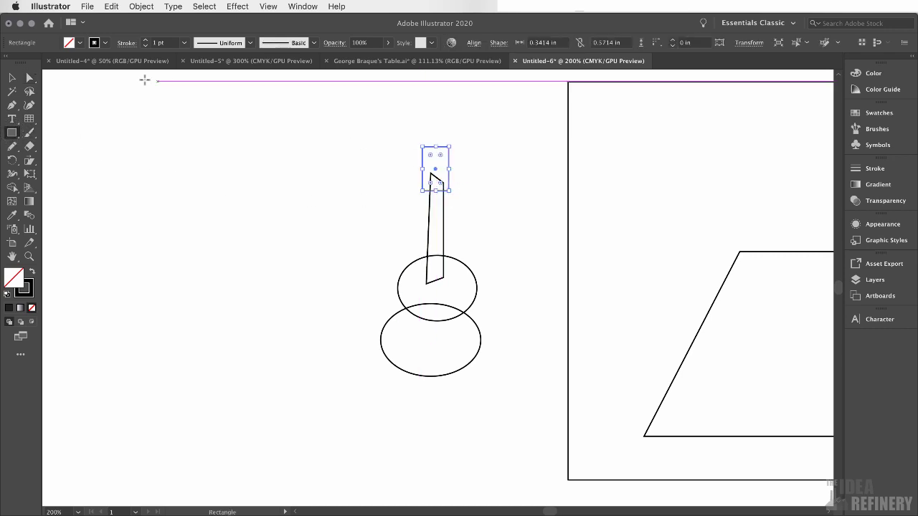
{"action": "left_click", "coordinate": [28, 77]}
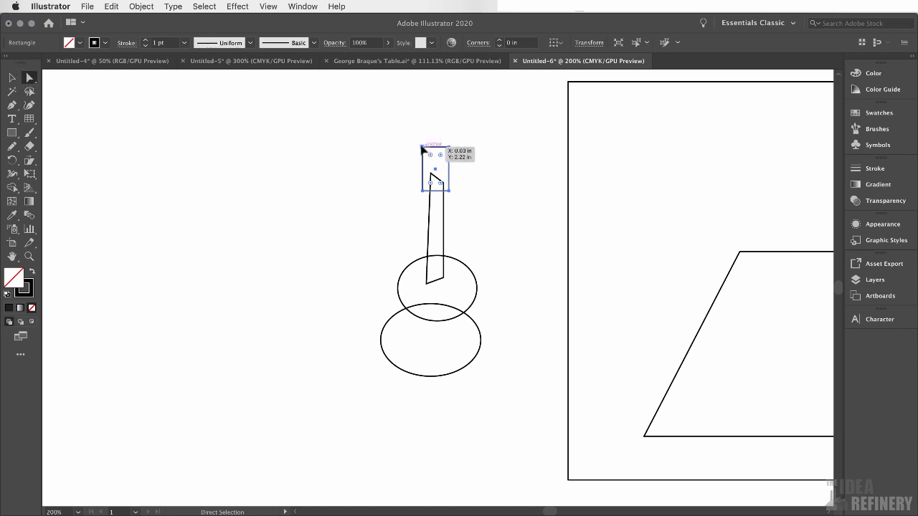
{"action": "left_click_drag", "start_coordinate": [422, 147], "coordinate": [426, 152]}
{"action": "left_click", "coordinate": [493, 218]}
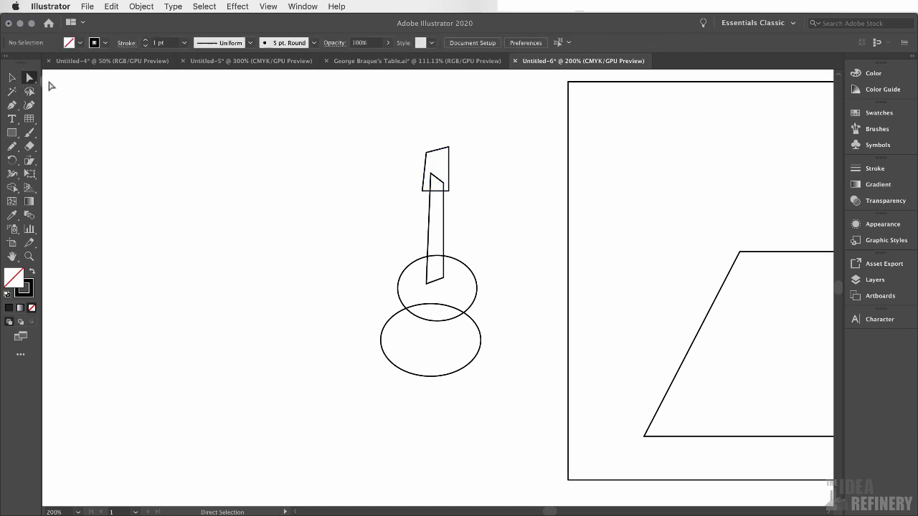
Step: Draw a small sound-hole ellipse about 0.40 by 0.25 in inside the guitar's larger lower ellipse
{"action": "left_click", "coordinate": [12, 133]}
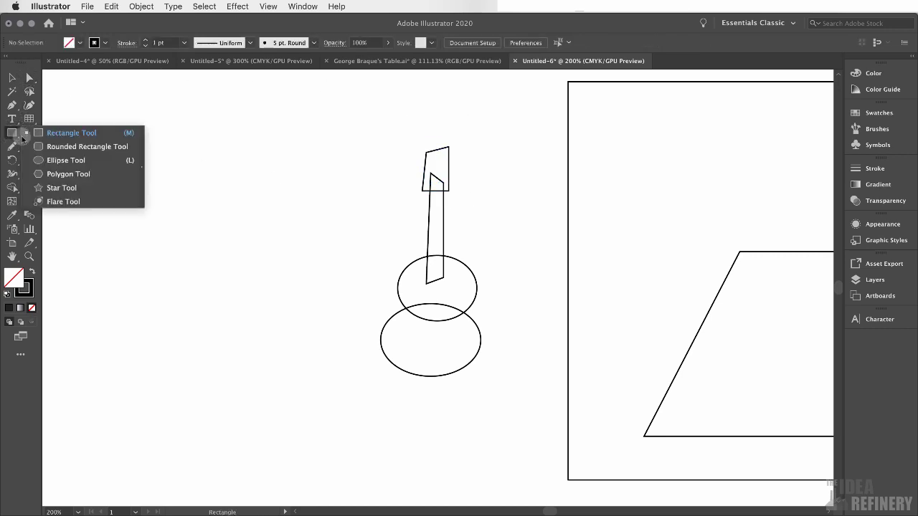
{"action": "left_click", "coordinate": [66, 160]}
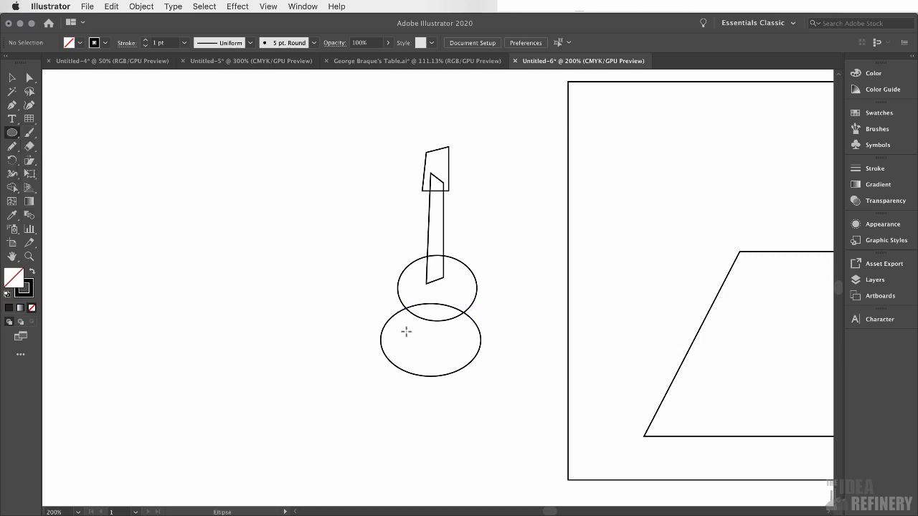
{"action": "left_click_drag", "start_coordinate": [406, 332], "coordinate": [438, 351]}
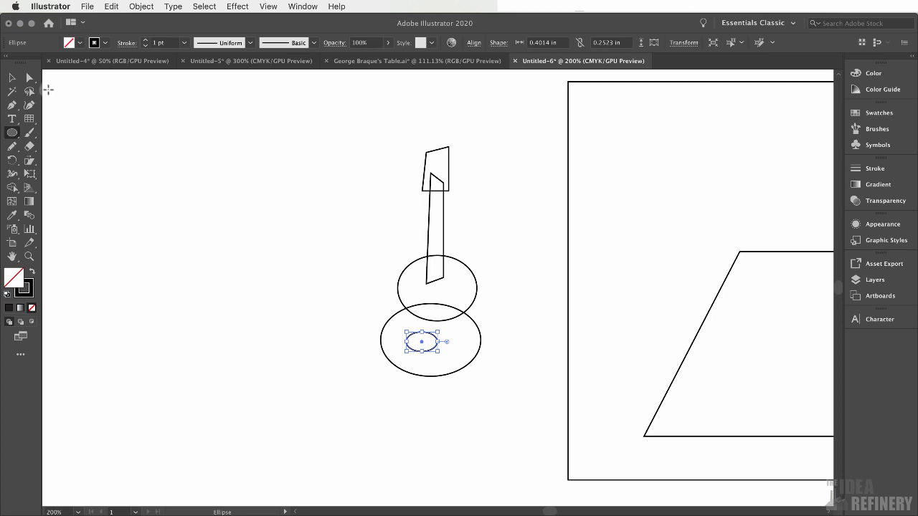
Step: Select all the guitar shapes, including headstock, neck, both body ellipses and sound hole, and group them
{"action": "left_click", "coordinate": [12, 78]}
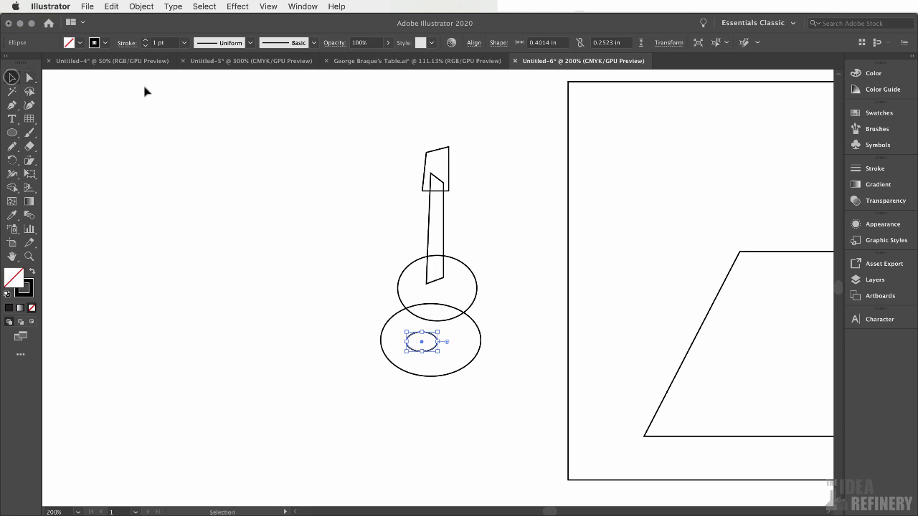
{"action": "left_click", "coordinate": [449, 160]}
{"action": "left_click", "coordinate": [441, 229]}
{"action": "left_click", "coordinate": [470, 271]}
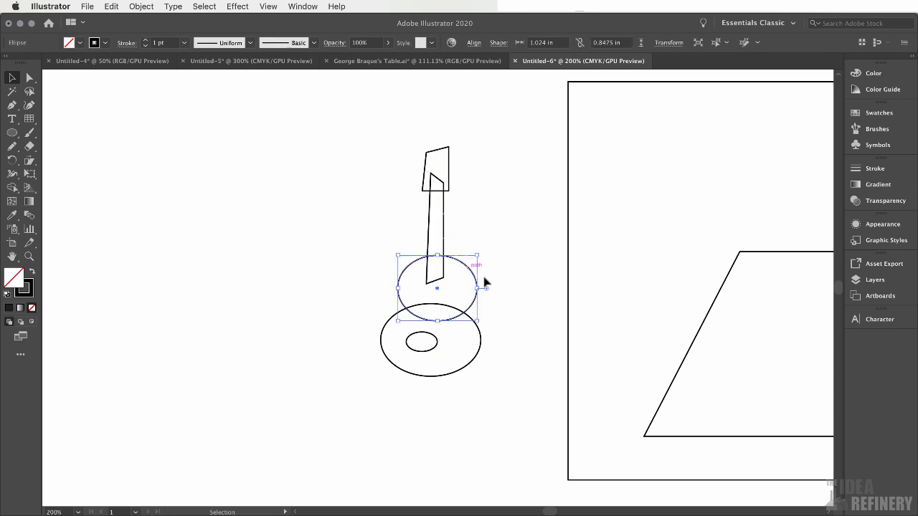
{"action": "left_click", "coordinate": [480, 342]}
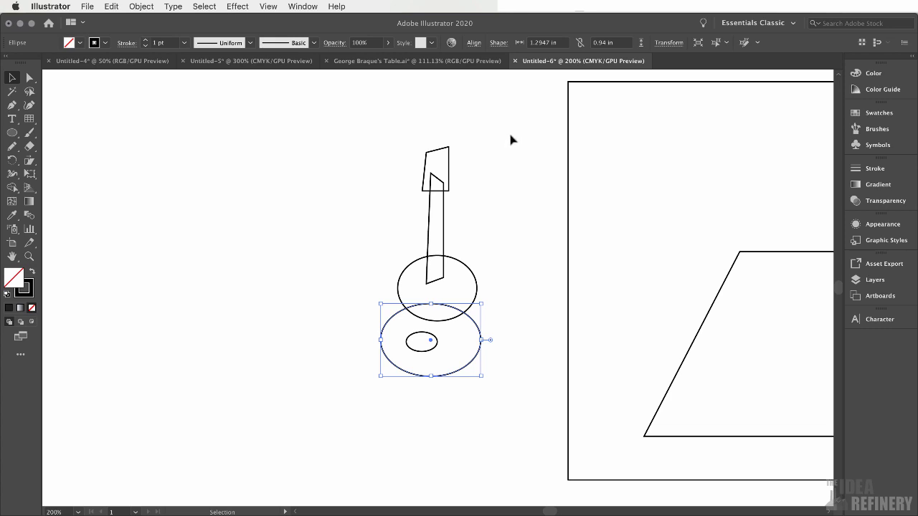
{"action": "left_click_drag", "start_coordinate": [479, 177], "coordinate": [396, 317]}
{"action": "left_click_drag", "start_coordinate": [355, 394], "coordinate": [360, 385]}
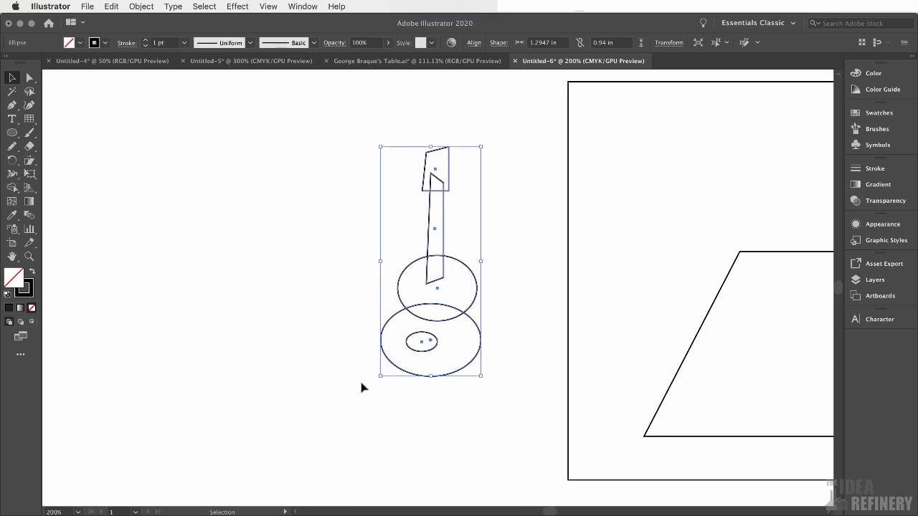
{"action": "left_click", "coordinate": [143, 6]}
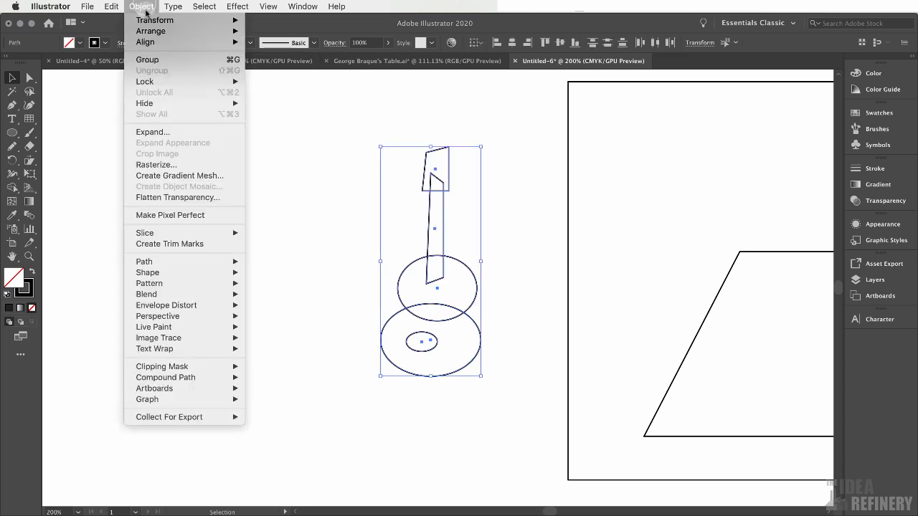
{"action": "left_click", "coordinate": [152, 64]}
Step: Move the guitar group into the frame, over the left slanted edge of the tabletop parallelogram
{"action": "key", "text": "space"}
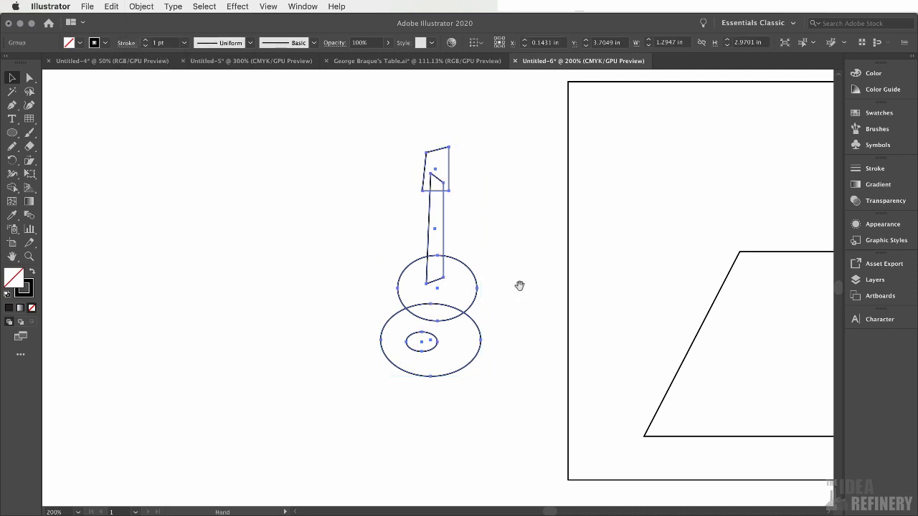
{"action": "left_click_drag", "start_coordinate": [655, 266], "coordinate": [289, 265]}
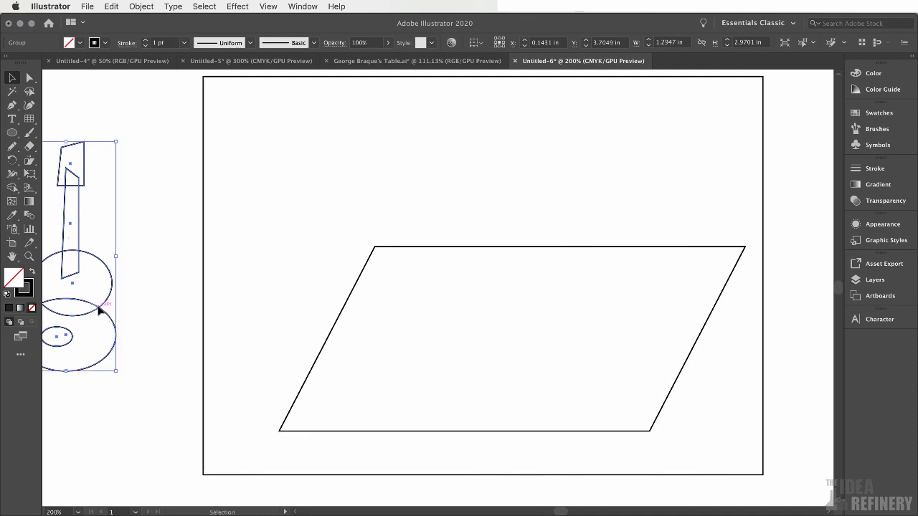
{"action": "left_click_drag", "start_coordinate": [99, 310], "coordinate": [414, 326]}
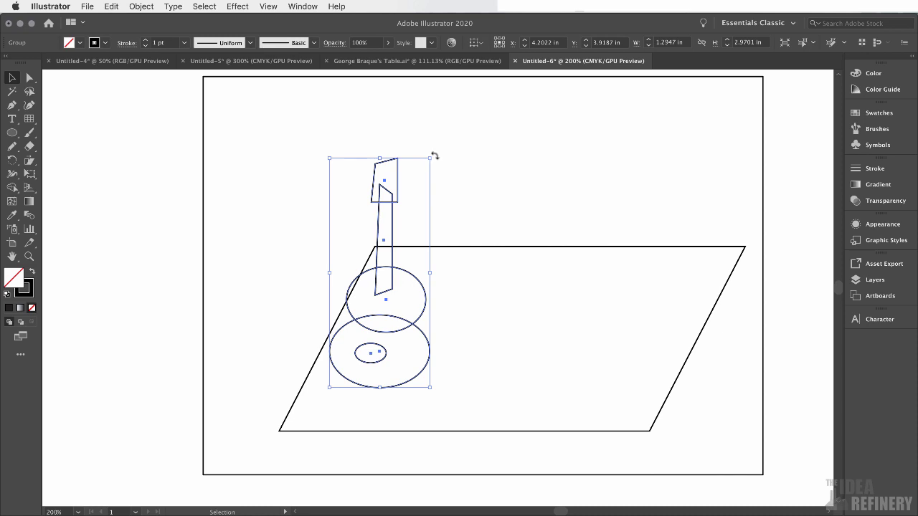
Step: Rotate the guitar group counterclockwise so its neck leans left, and scale it up to about 2.40 by 3.67 in overall
{"action": "left_click_drag", "start_coordinate": [434, 155], "coordinate": [370, 139]}
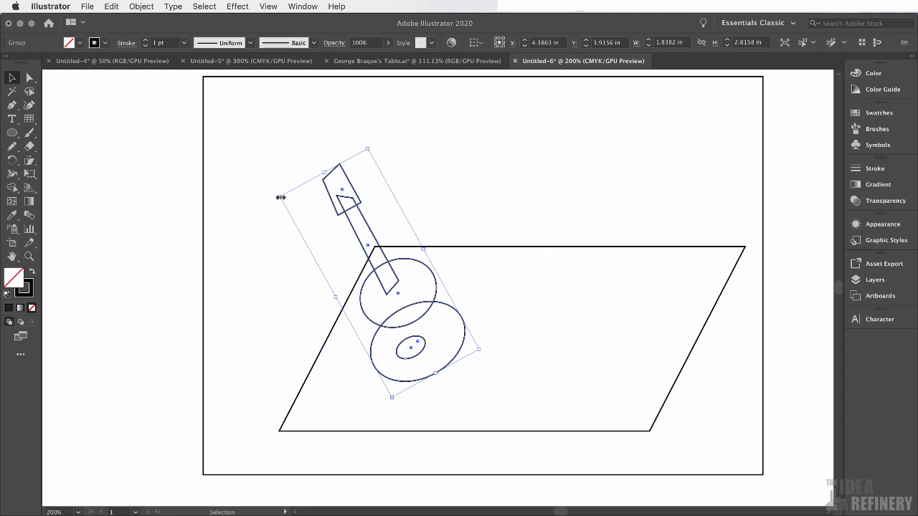
{"action": "left_click_drag", "start_coordinate": [280, 198], "coordinate": [219, 150]}
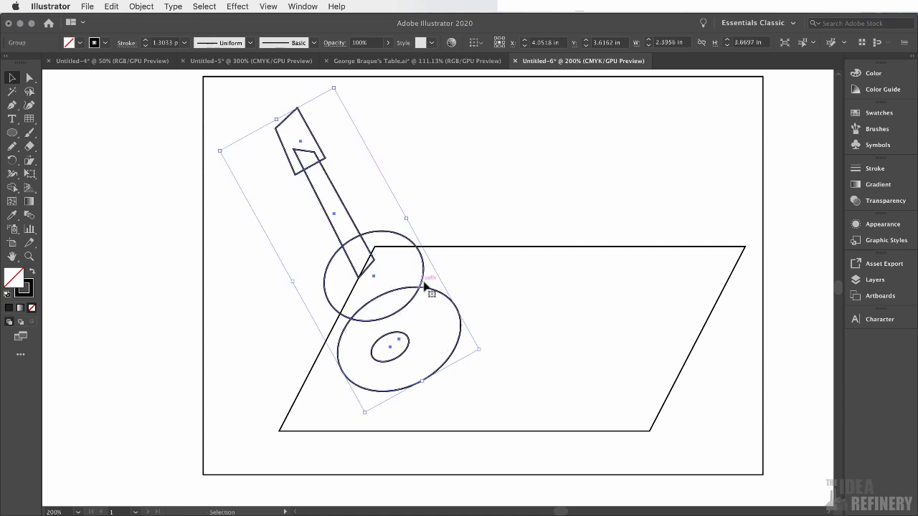
Step: Check the fruit in the reference artwork and draw three circles on the tabletop's right half, the lower two overlapping, about 0.61 and 0.53 in wide
{"action": "left_click", "coordinate": [454, 60]}
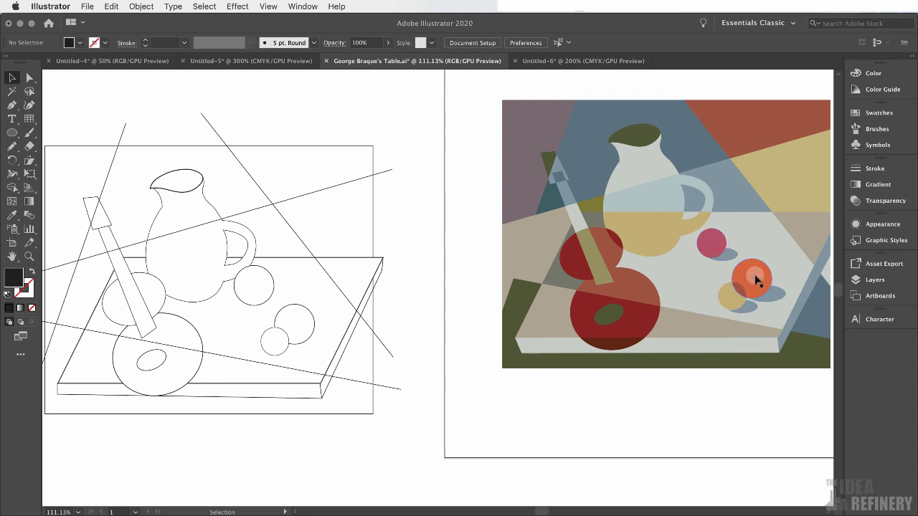
{"action": "left_click", "coordinate": [571, 61]}
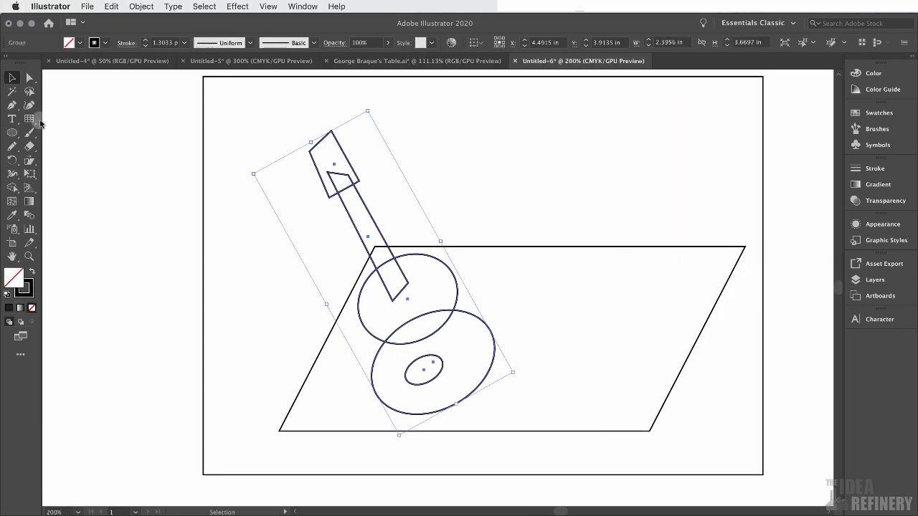
{"action": "left_click", "coordinate": [11, 132]}
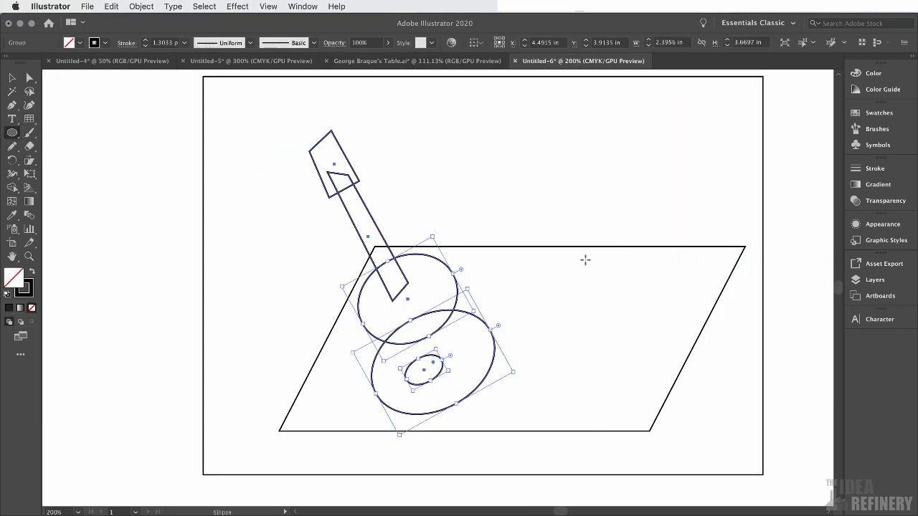
{"action": "left_click_drag", "start_coordinate": [586, 261], "coordinate": [629, 303]}
{"action": "left_click_drag", "start_coordinate": [598, 342], "coordinate": [637, 392]}
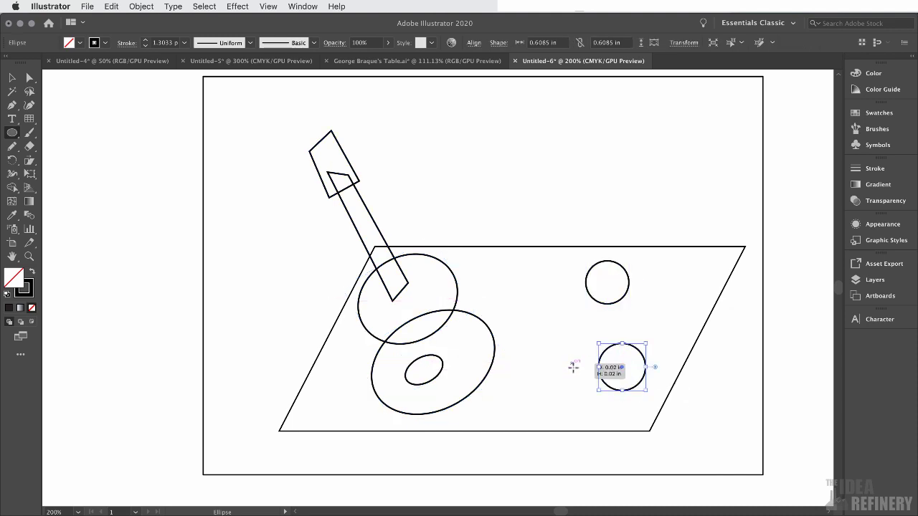
{"action": "left_click_drag", "start_coordinate": [576, 365], "coordinate": [601, 403]}
Step: Check the pitcher in the reference artwork and draw the left side of its lip and neck with the Pen tool, right of the guitar
{"action": "scroll", "coordinate": [622, 318], "scroll_direction": "right", "scroll_amount": 2}
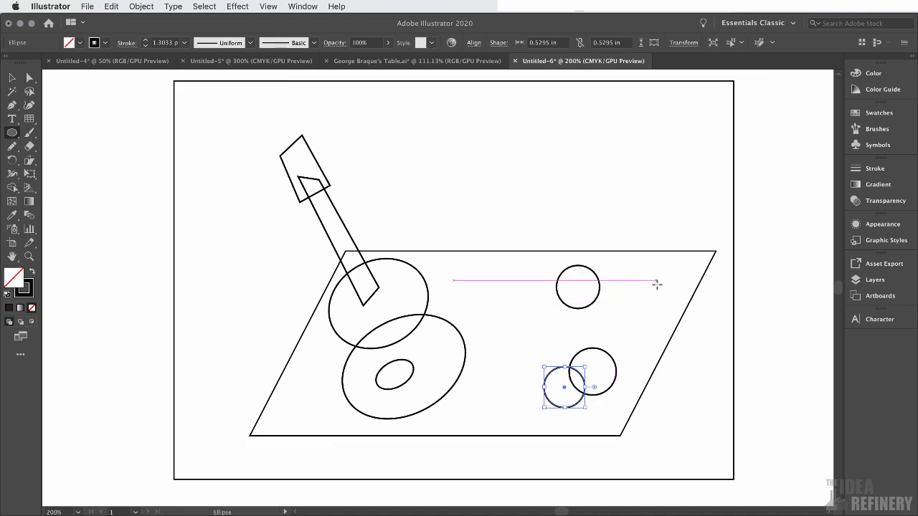
{"action": "left_click", "coordinate": [442, 62]}
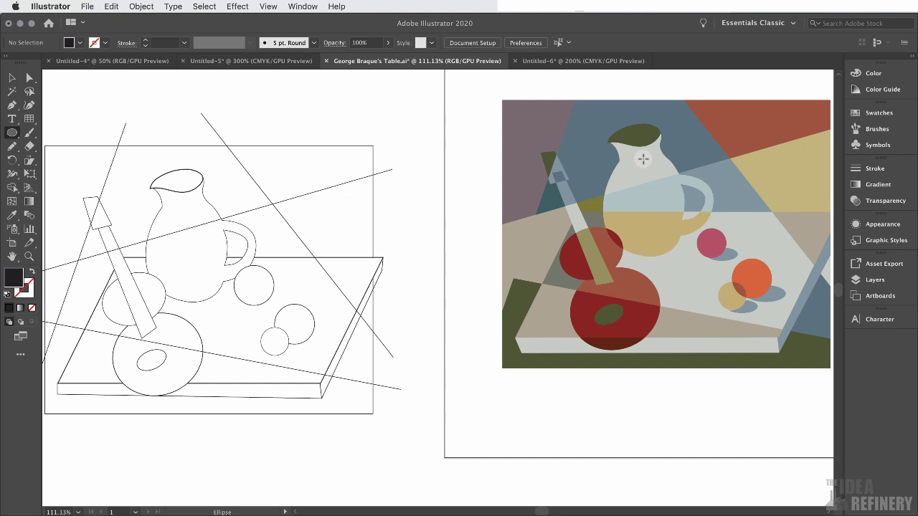
{"action": "left_click", "coordinate": [553, 63]}
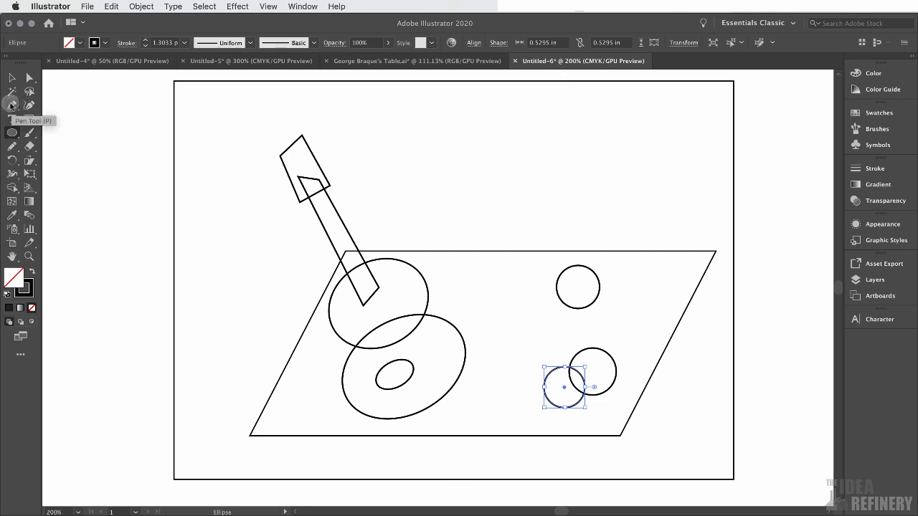
{"action": "left_click", "coordinate": [11, 104]}
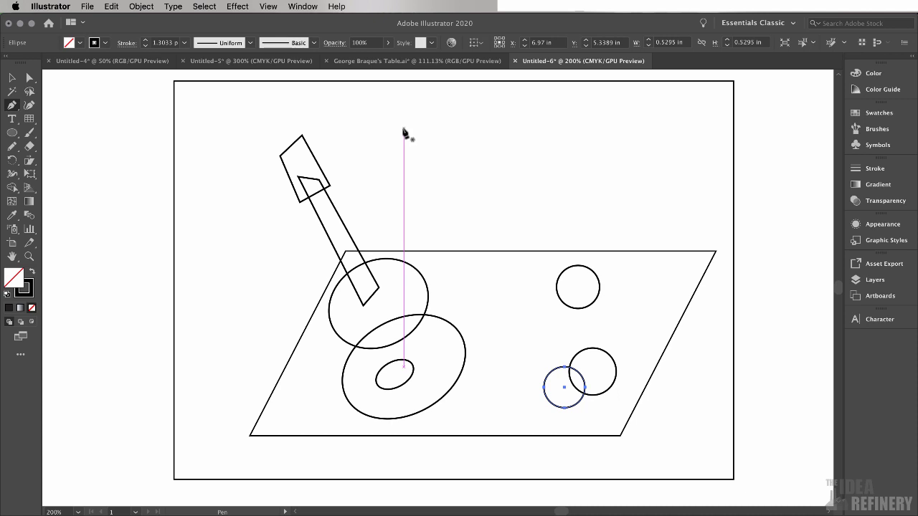
{"action": "left_click", "coordinate": [404, 130]}
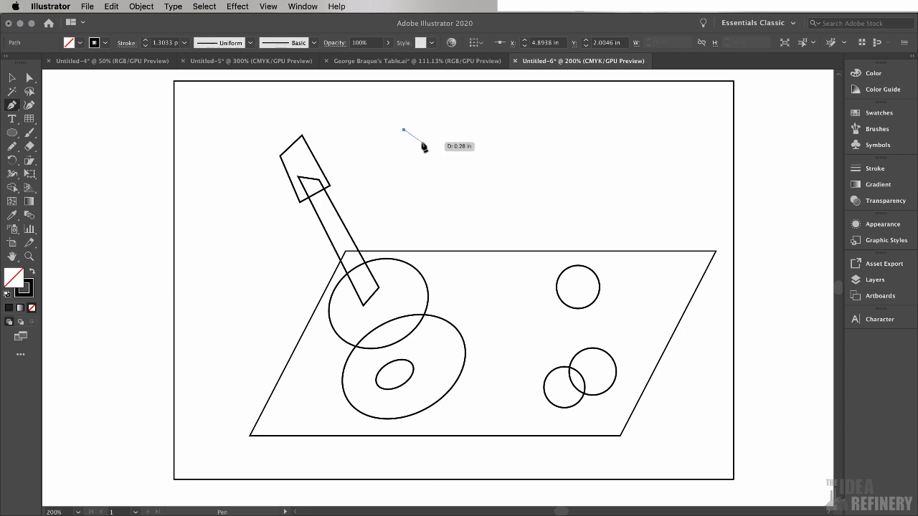
{"action": "left_click_drag", "start_coordinate": [421, 145], "coordinate": [421, 155]}
{"action": "mouse_move", "coordinate": [421, 162]}
{"action": "left_mouse_down"}
{"action": "mouse_move", "coordinate": [421, 147]}
{"action": "mouse_move", "coordinate": [407, 195]}
{"action": "mouse_move", "coordinate": [423, 150]}
{"action": "left_mouse_up"}
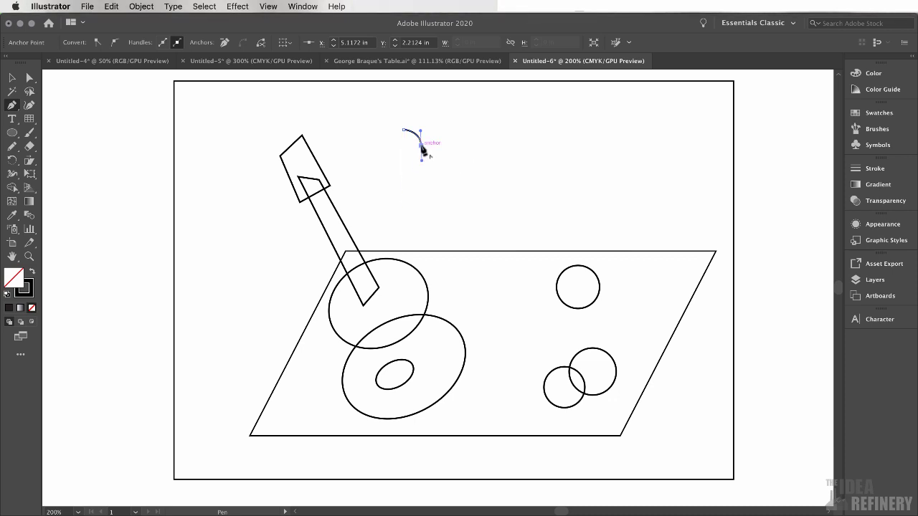
{"action": "left_click_drag", "start_coordinate": [423, 150], "coordinate": [407, 207]}
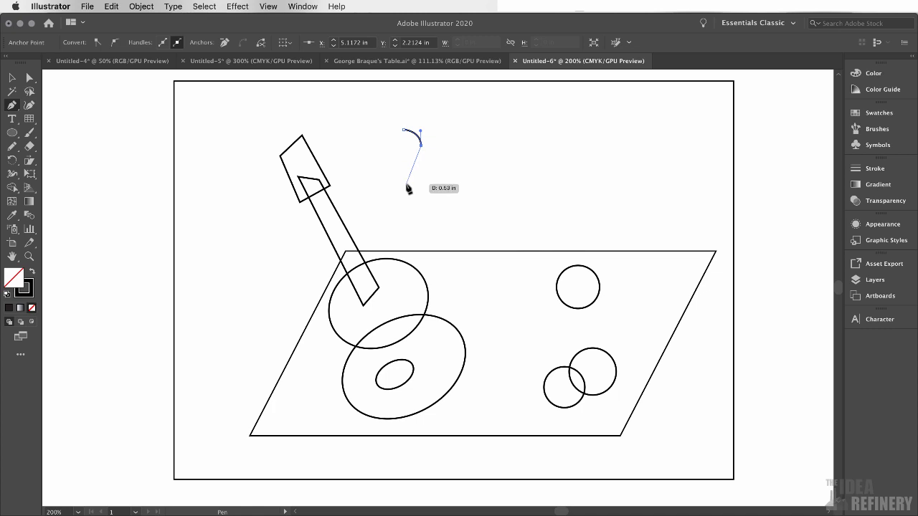
{"action": "left_click_drag", "start_coordinate": [404, 187], "coordinate": [387, 203]}
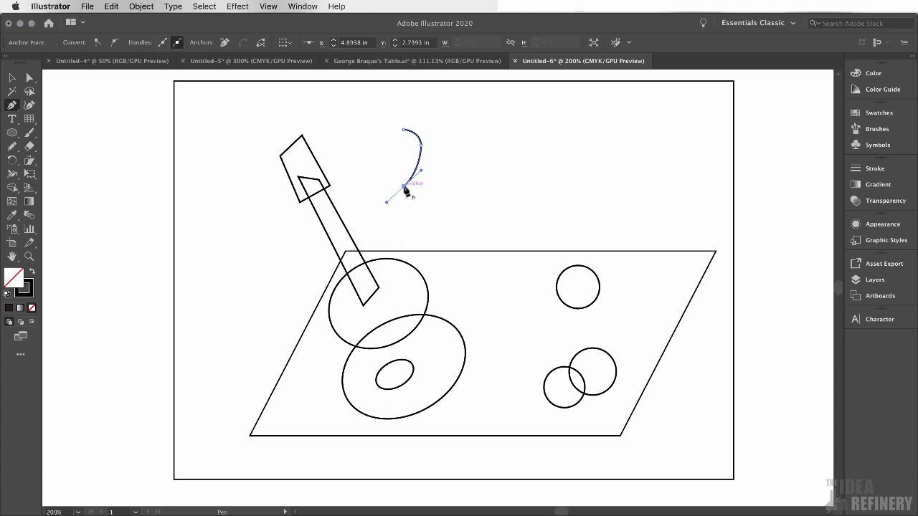
{"action": "left_click", "coordinate": [404, 186]}
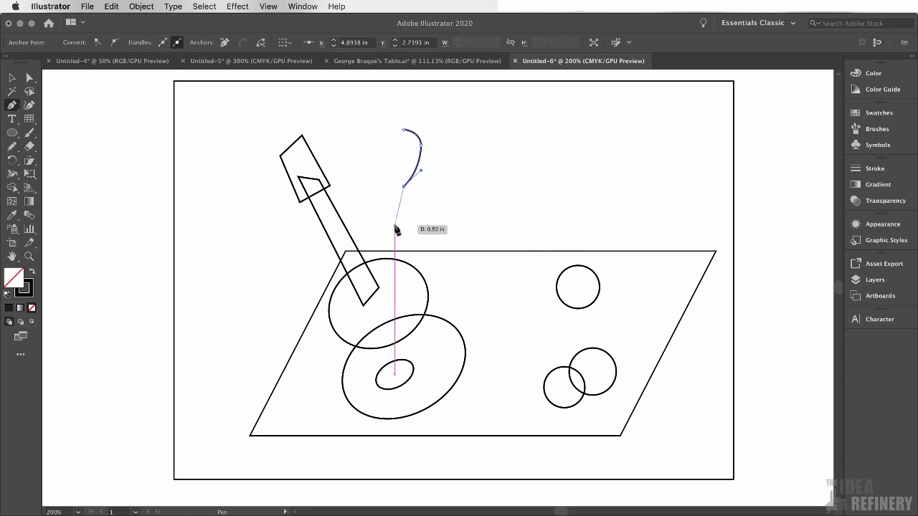
Step: Continue the pitcher path around the belly, the outer handle and the right side of the neck, and close it with an arched rim
{"action": "left_click_drag", "start_coordinate": [395, 224], "coordinate": [396, 249]}
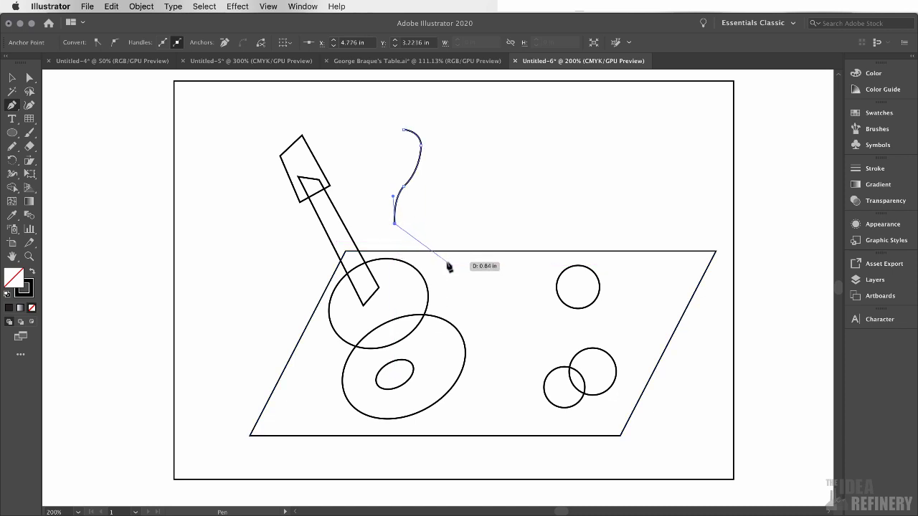
{"action": "left_click_drag", "start_coordinate": [449, 263], "coordinate": [507, 263]}
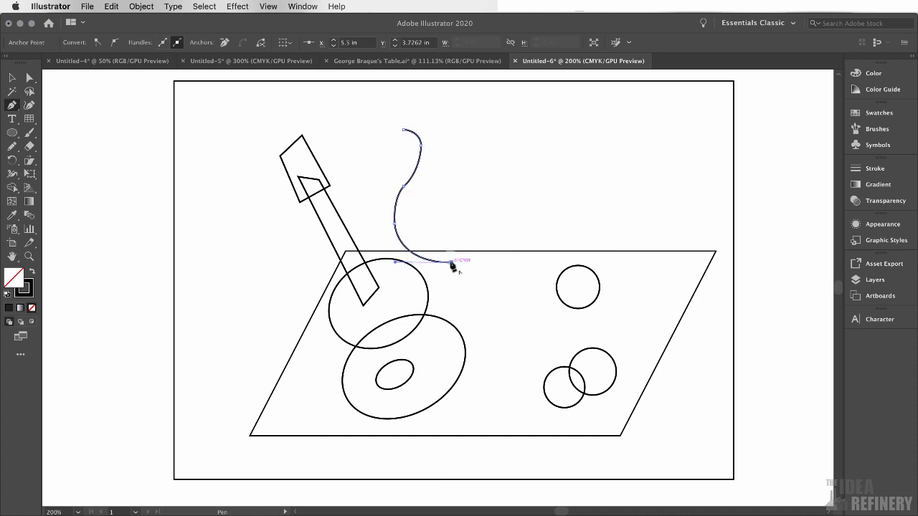
{"action": "left_click_drag", "start_coordinate": [451, 263], "coordinate": [482, 127]}
{"action": "left_click", "coordinate": [406, 131]}
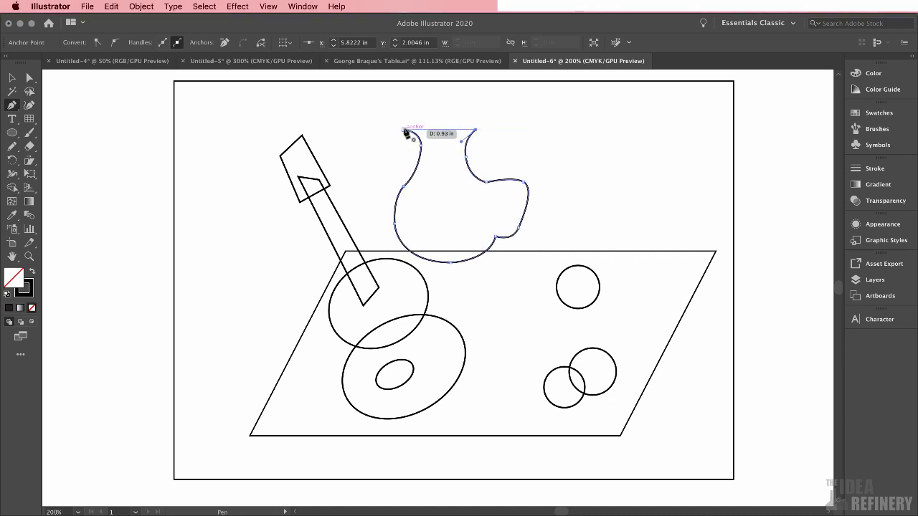
{"action": "left_click_drag", "start_coordinate": [405, 133], "coordinate": [360, 156]}
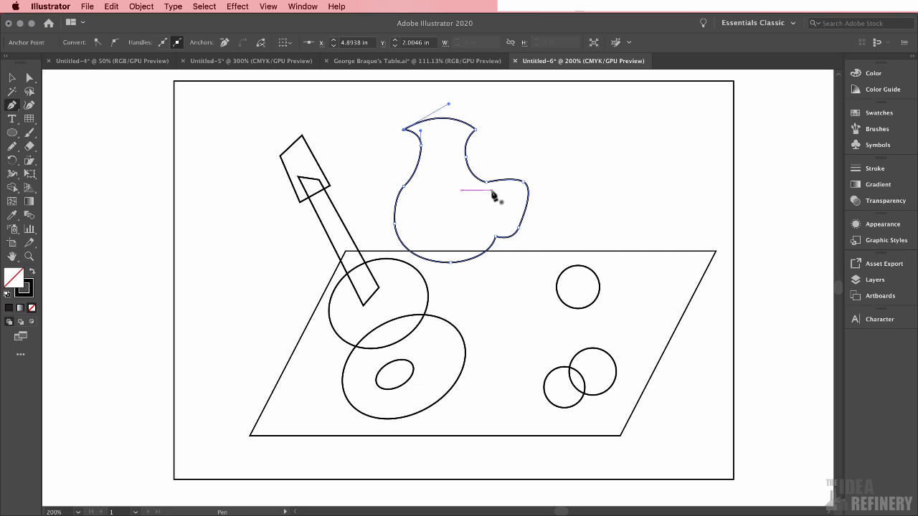
Step: Draw the closed handle opening and a curved front rim line across the pitcher's mouth with the Pen tool
{"action": "left_click", "coordinate": [492, 191]}
{"action": "left_click_drag", "start_coordinate": [502, 223], "coordinate": [500, 238]}
{"action": "left_click", "coordinate": [516, 189]}
{"action": "left_click", "coordinate": [492, 191]}
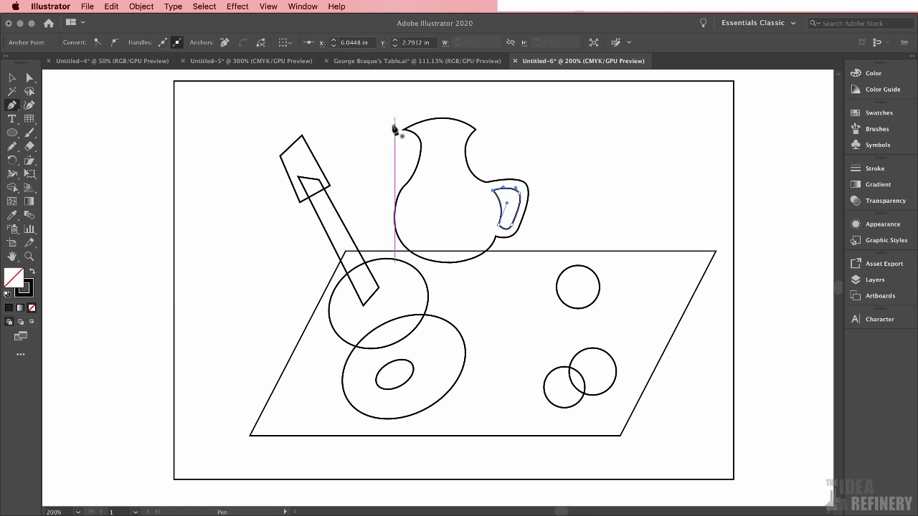
{"action": "left_click_drag", "start_coordinate": [395, 127], "coordinate": [502, 119]}
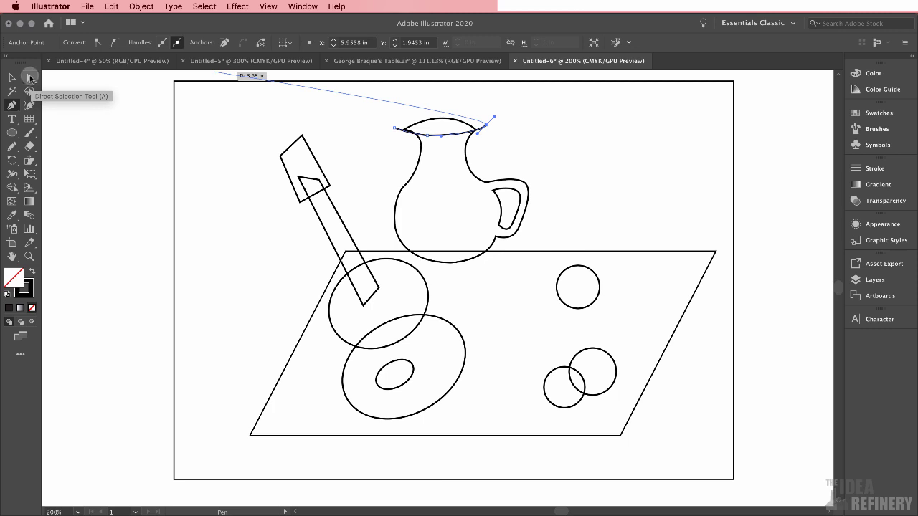
Step: Try reshaping the pitcher's handle and left-side curves by their anchor points, and move the whole pitcher outside the frame's left edge
{"action": "left_click", "coordinate": [29, 77]}
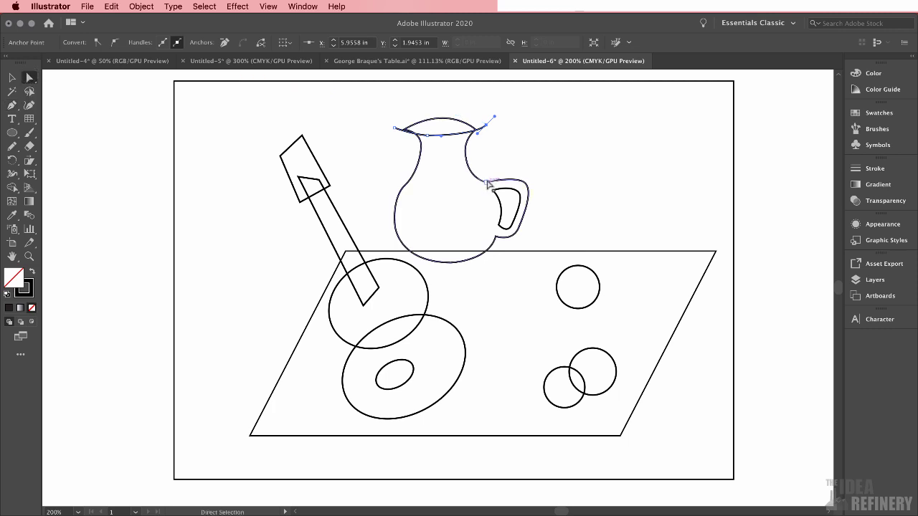
{"action": "left_click", "coordinate": [487, 184]}
{"action": "left_click_drag", "start_coordinate": [487, 185], "coordinate": [526, 185]}
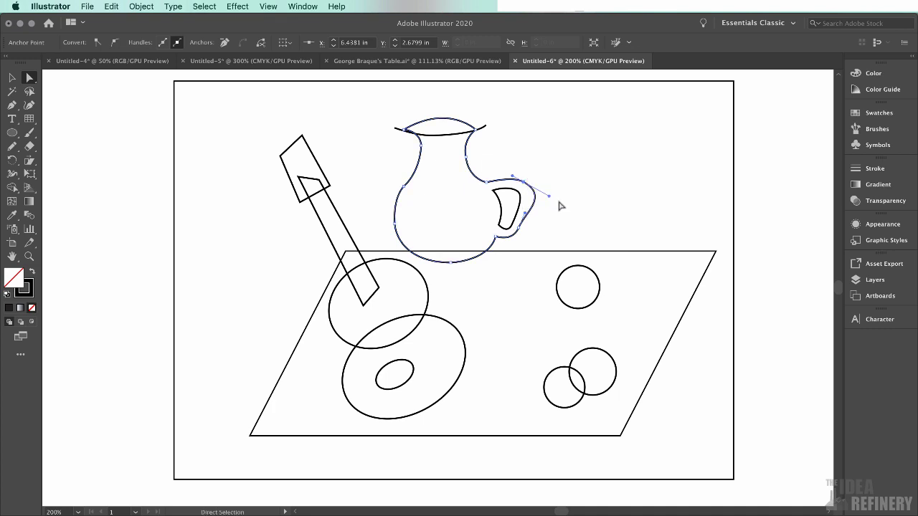
{"action": "left_click", "coordinate": [396, 221]}
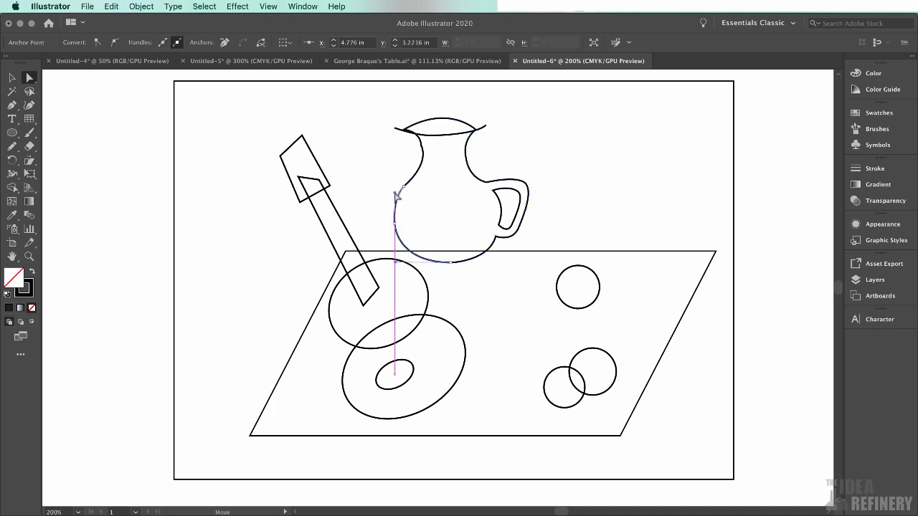
{"action": "left_click", "coordinate": [12, 77]}
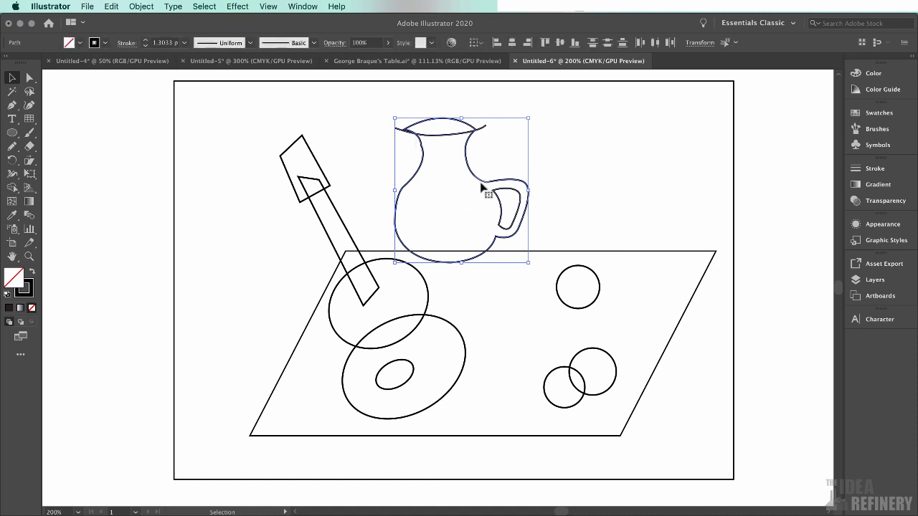
{"action": "left_click_drag", "start_coordinate": [481, 185], "coordinate": [123, 200]}
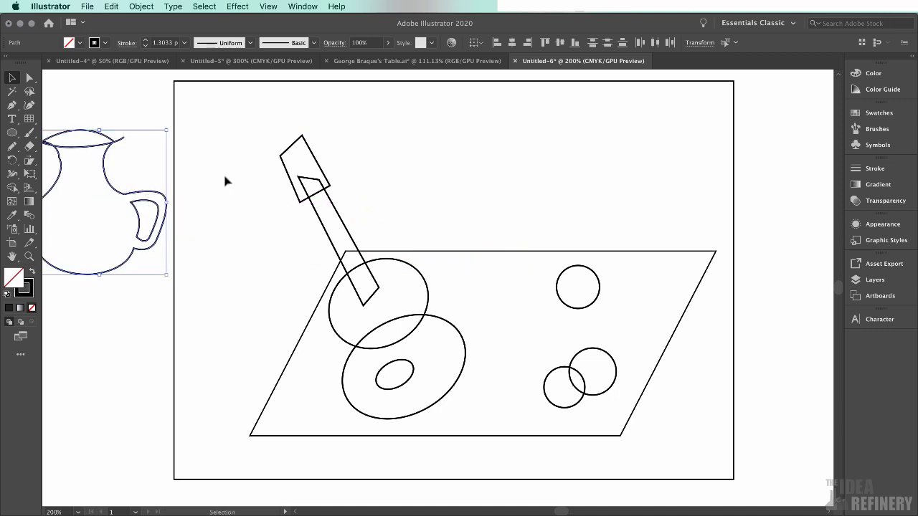
Step: Draw a new pitcher freehand with the Pencil tool: outline, handle opening about 0.32 by 0.52 in, and front rim curve about 0.97 in wide
{"action": "left_click", "coordinate": [11, 146]}
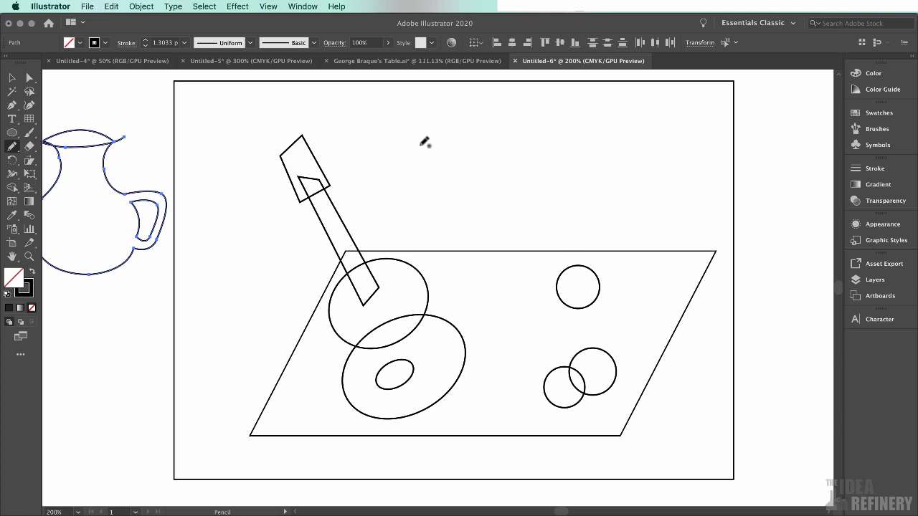
{"action": "mouse_move", "coordinate": [434, 157]}
{"action": "left_mouse_down"}
{"action": "mouse_move", "coordinate": [413, 231]}
{"action": "mouse_move", "coordinate": [435, 258]}
{"action": "mouse_move", "coordinate": [471, 266]}
{"action": "mouse_move", "coordinate": [530, 210]}
{"action": "mouse_move", "coordinate": [523, 186]}
{"action": "mouse_move", "coordinate": [491, 184]}
{"action": "mouse_move", "coordinate": [481, 153]}
{"action": "mouse_move", "coordinate": [422, 147]}
{"action": "left_mouse_up"}
{"action": "mouse_move", "coordinate": [498, 193]}
{"action": "left_mouse_down"}
{"action": "mouse_move", "coordinate": [505, 231]}
{"action": "mouse_move", "coordinate": [523, 198]}
{"action": "mouse_move", "coordinate": [500, 192]}
{"action": "left_mouse_up"}
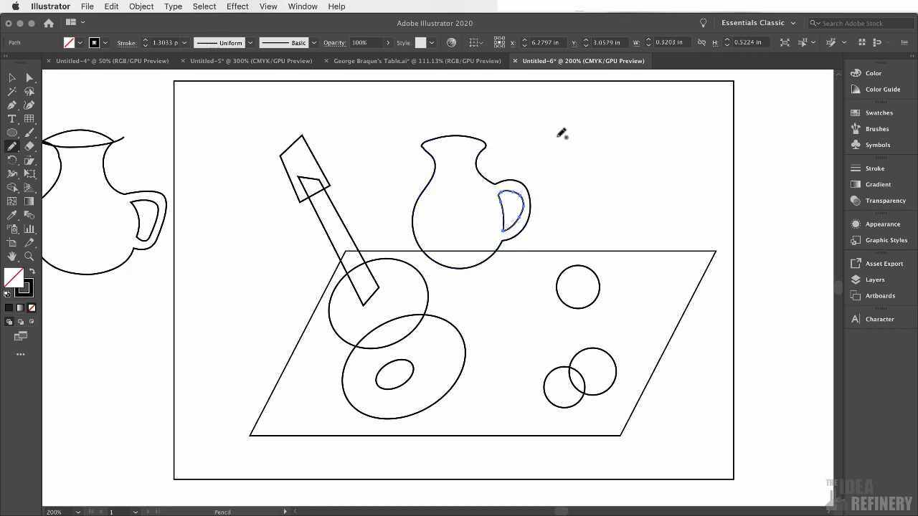
{"action": "left_click_drag", "start_coordinate": [413, 149], "coordinate": [488, 122]}
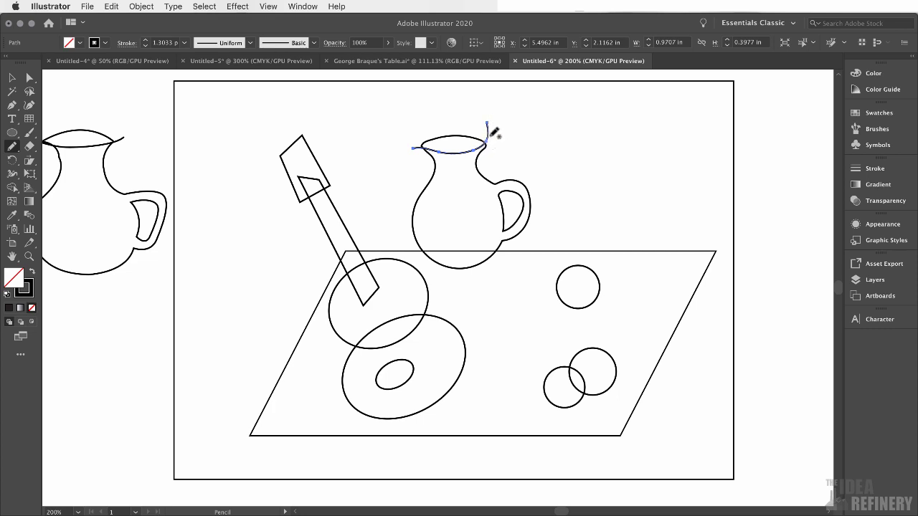
Step: Select the Pen-drawn pitcher outside the frame and delete it
{"action": "key", "text": "super"}
{"action": "key", "text": "super+minus"}
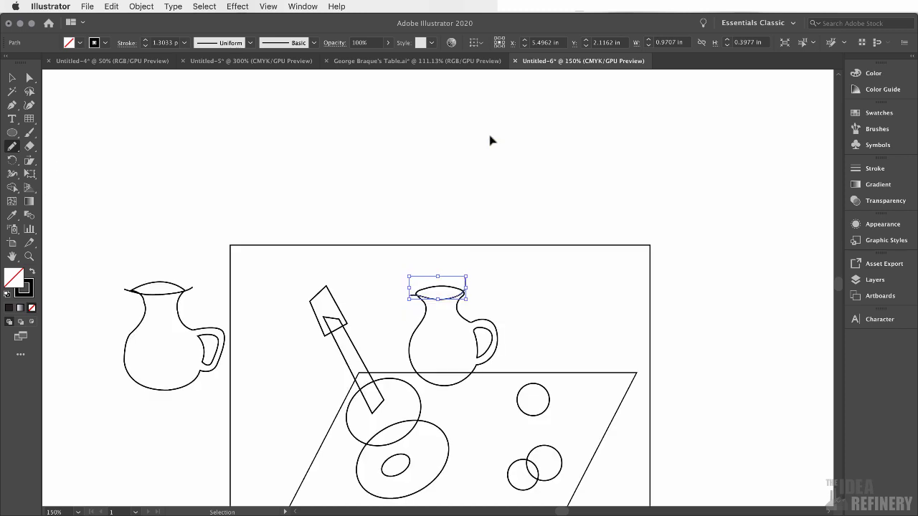
{"action": "key", "text": "super+minus"}
{"action": "key", "text": "v"}
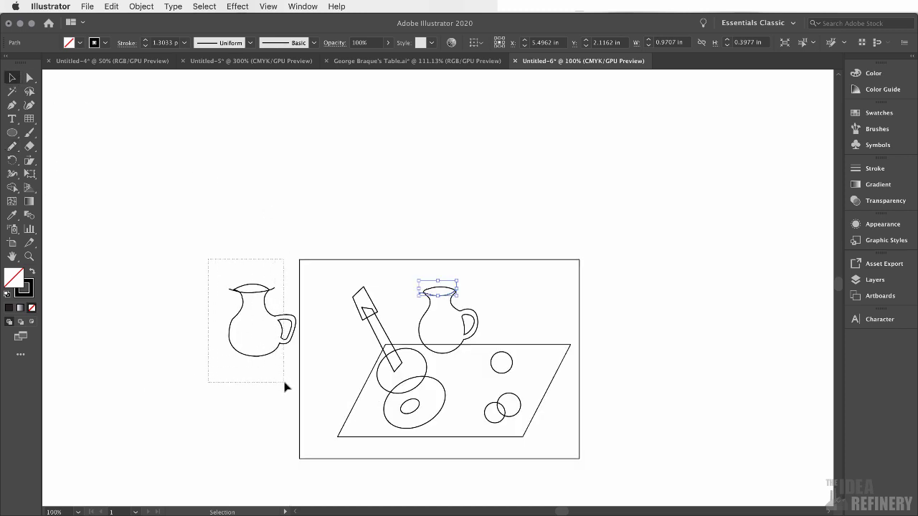
{"action": "left_click_drag", "start_coordinate": [284, 382], "coordinate": [285, 384]}
{"action": "key", "text": "Delete"}
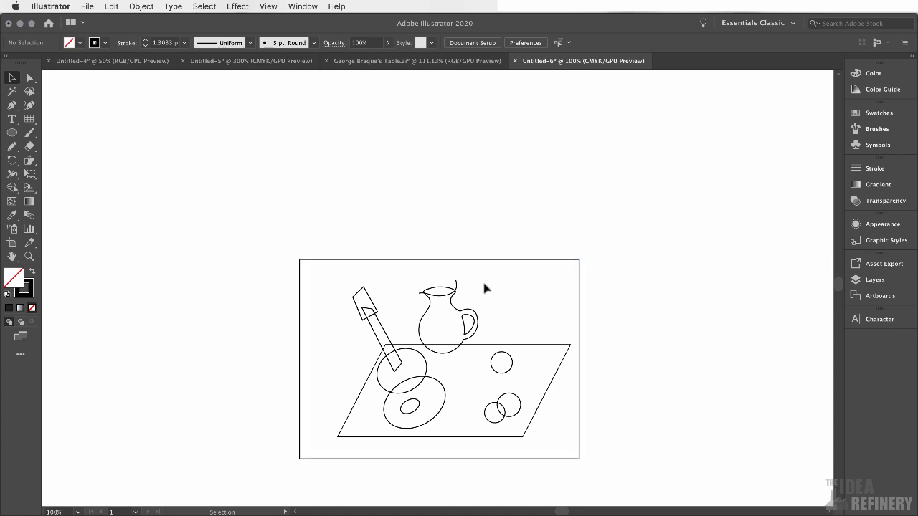
Step: Select all the pitcher's paths and scale them up together so its base overlaps the tabletop and the guitar's upper body
{"action": "left_click_drag", "start_coordinate": [493, 283], "coordinate": [467, 304]}
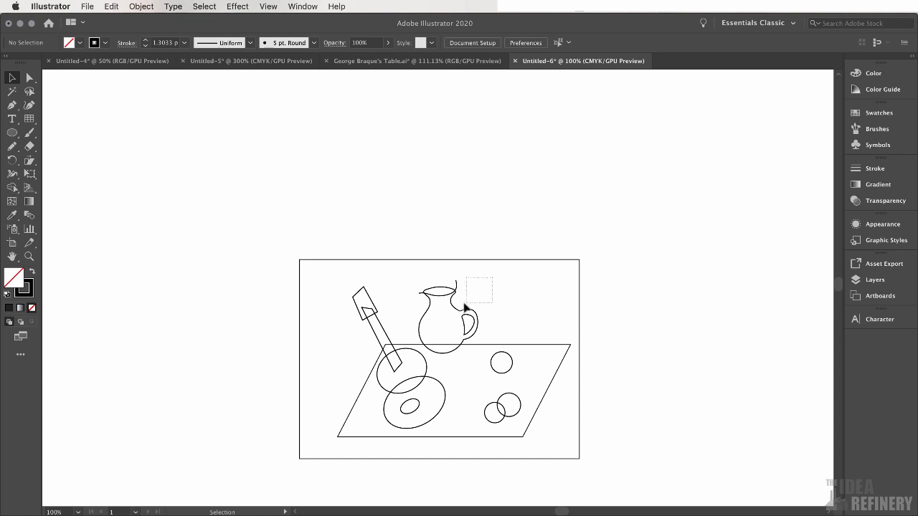
{"action": "left_click_drag", "start_coordinate": [429, 318], "coordinate": [404, 334]}
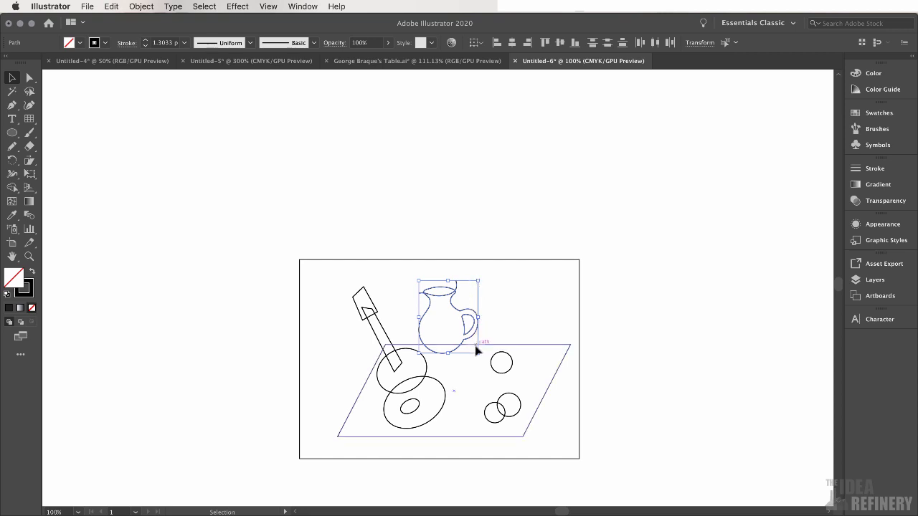
{"action": "left_click_drag", "start_coordinate": [478, 353], "coordinate": [491, 370]}
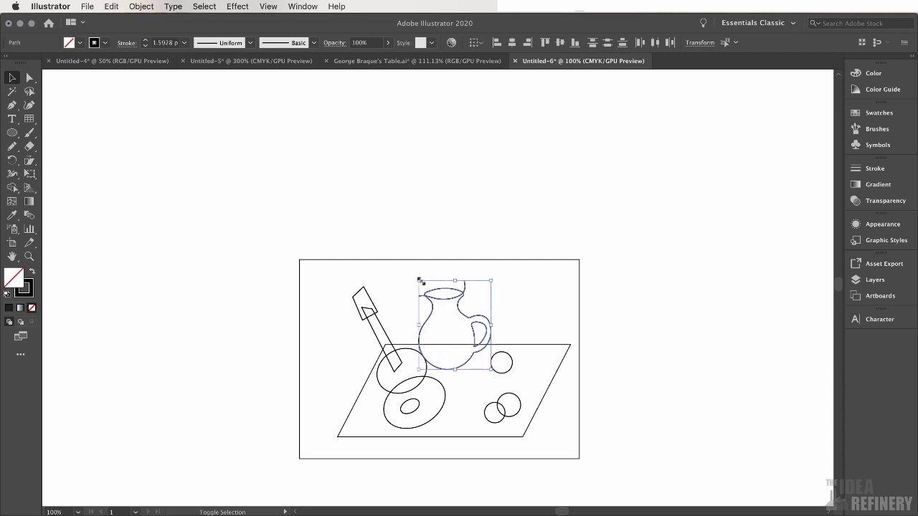
{"action": "left_click_drag", "start_coordinate": [420, 281], "coordinate": [414, 273]}
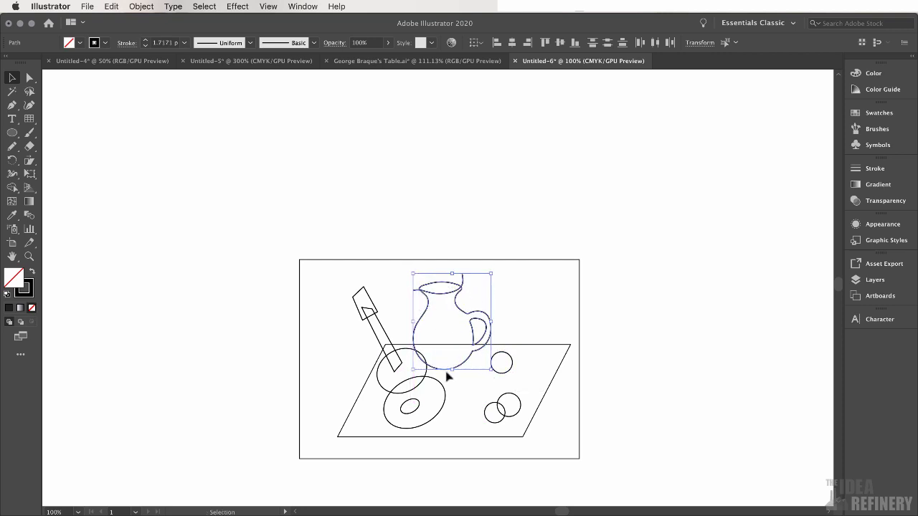
{"action": "left_click", "coordinate": [520, 284]}
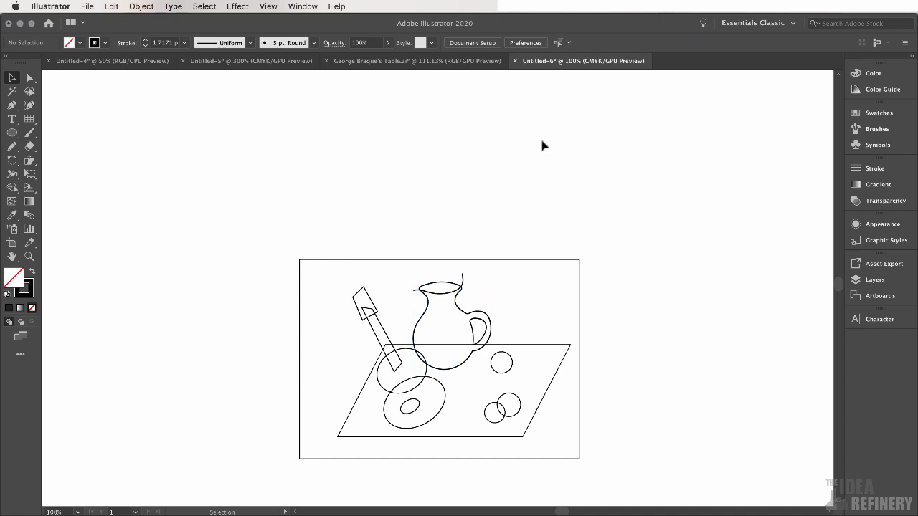
Step: Examine the long diagonal lines crossing the reference line drawing, and return to the new drawing
{"action": "left_click", "coordinate": [399, 61]}
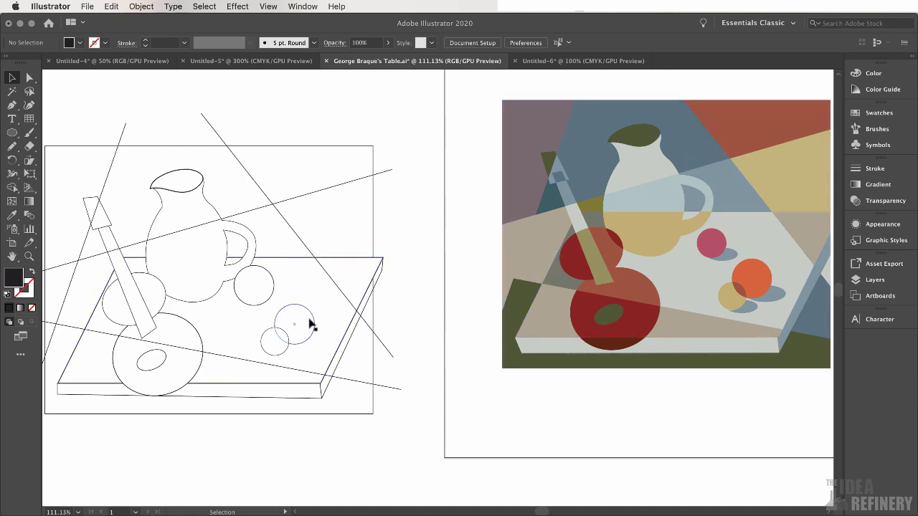
{"action": "scroll", "coordinate": [344, 287], "scroll_direction": "left", "scroll_amount": 5}
{"action": "scroll", "coordinate": [344, 287], "scroll_direction": "up", "scroll_amount": 2}
{"action": "left_click", "coordinate": [493, 204]}
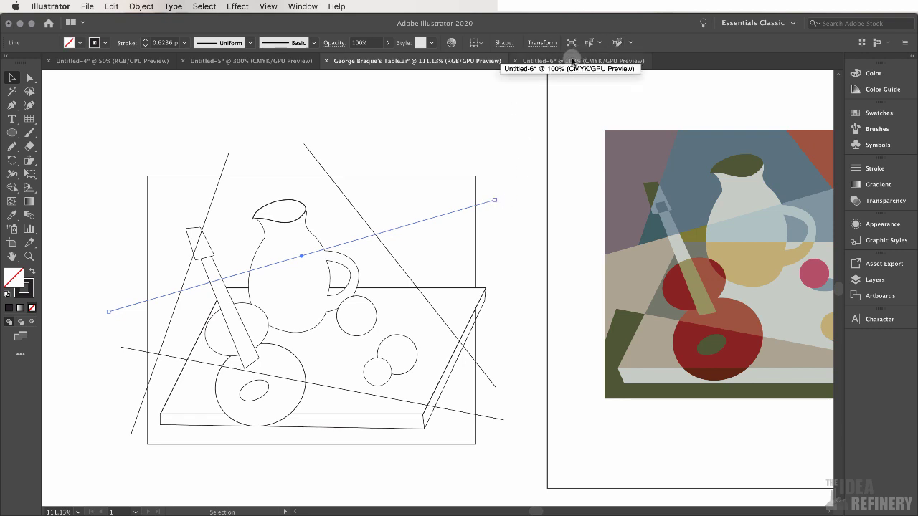
{"action": "left_click", "coordinate": [573, 61]}
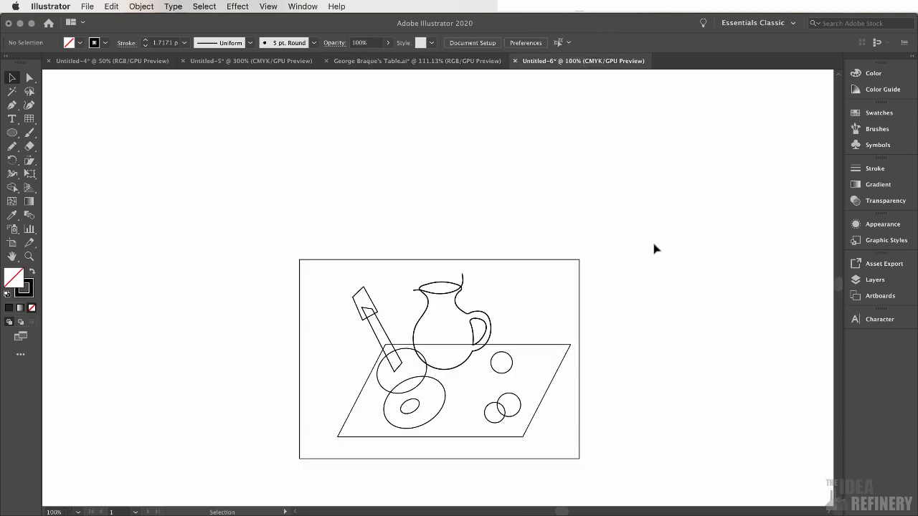
{"action": "scroll", "coordinate": [545, 255], "scroll_direction": "up", "scroll_amount": 3}
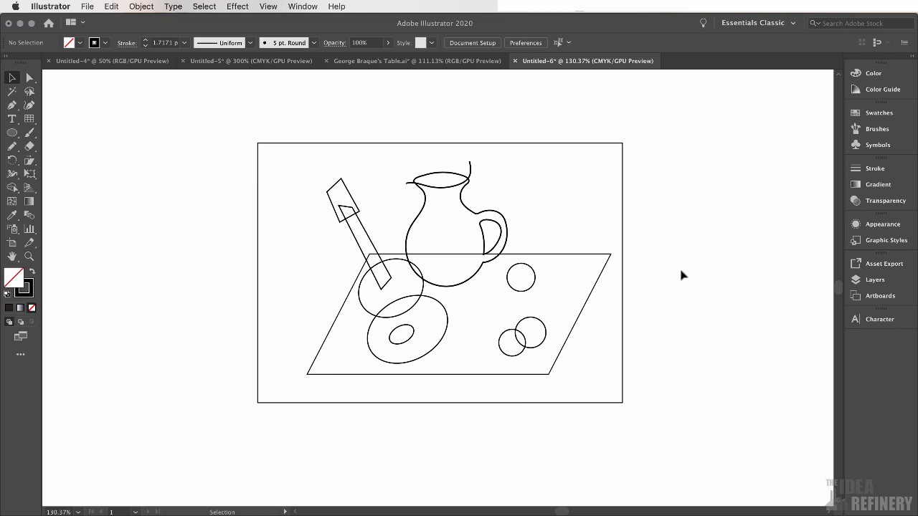
Step: Draw four long straight lines extending past the frame, two shallow and two steep, and narrow the frame to about 6.74 in wide
{"action": "key", "text": "backslash"}
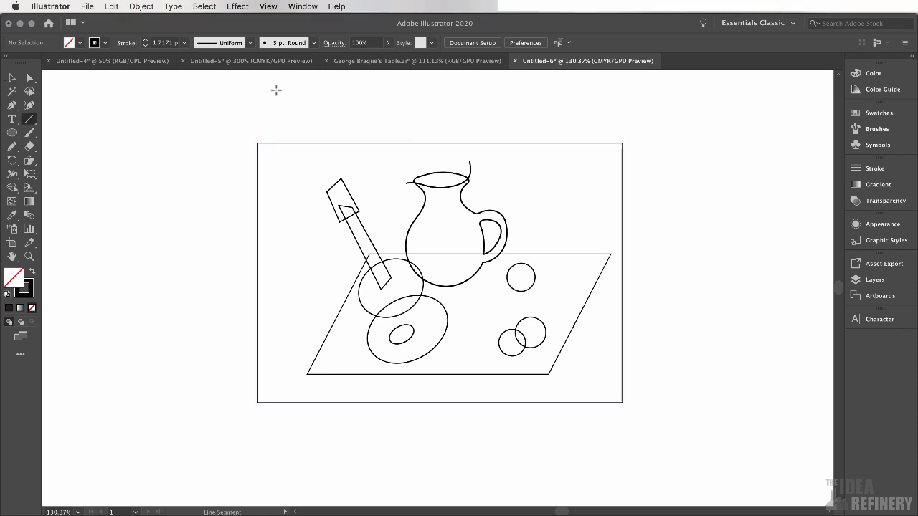
{"action": "left_click", "coordinate": [28, 120]}
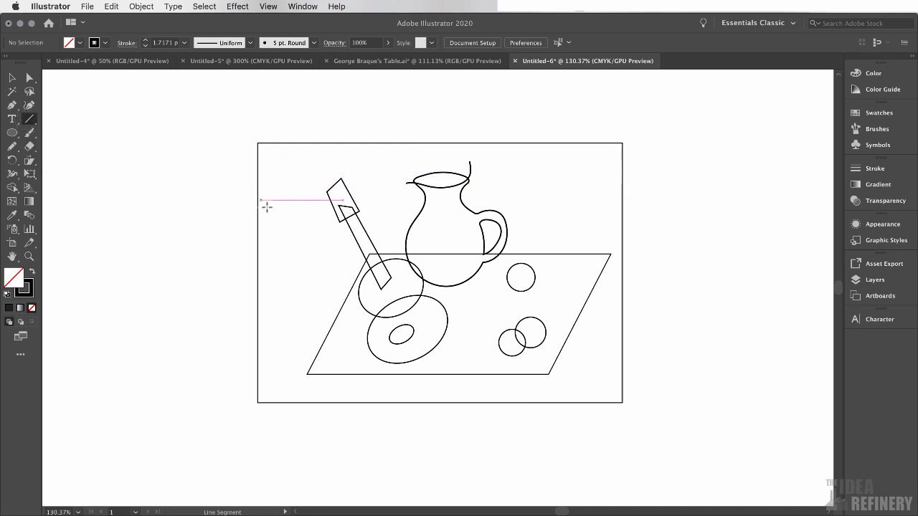
{"action": "left_click_drag", "start_coordinate": [198, 170], "coordinate": [667, 243]}
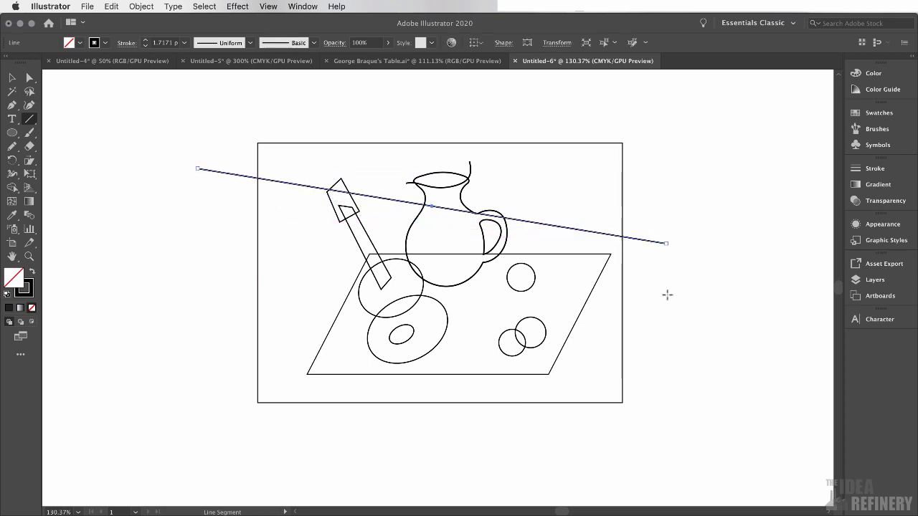
{"action": "left_click_drag", "start_coordinate": [682, 289], "coordinate": [204, 343]}
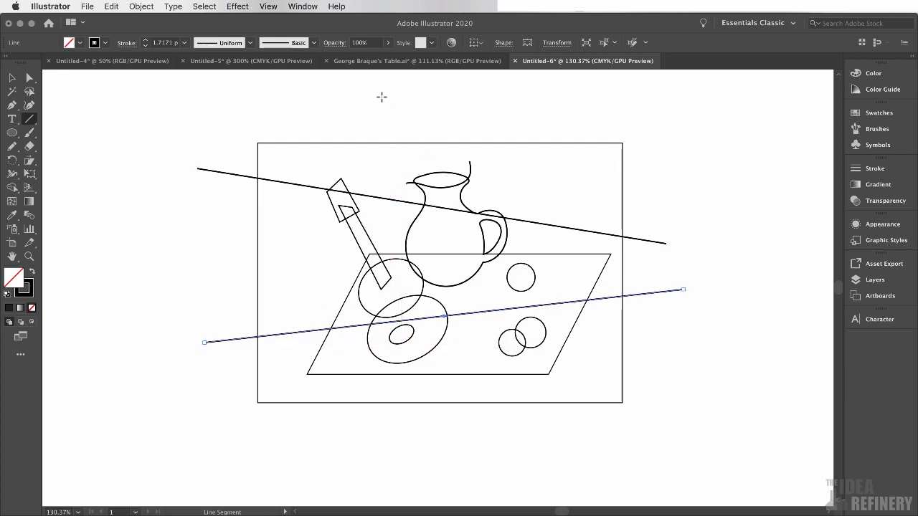
{"action": "left_click_drag", "start_coordinate": [386, 96], "coordinate": [307, 429]}
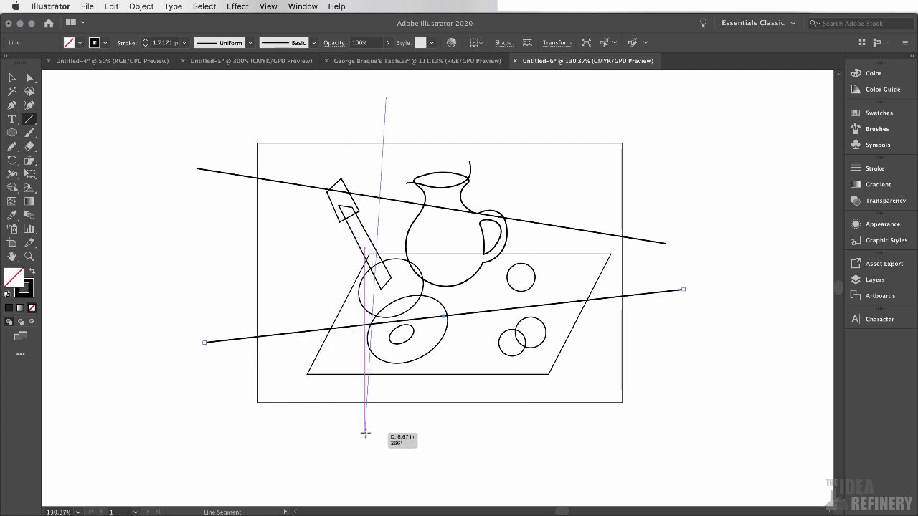
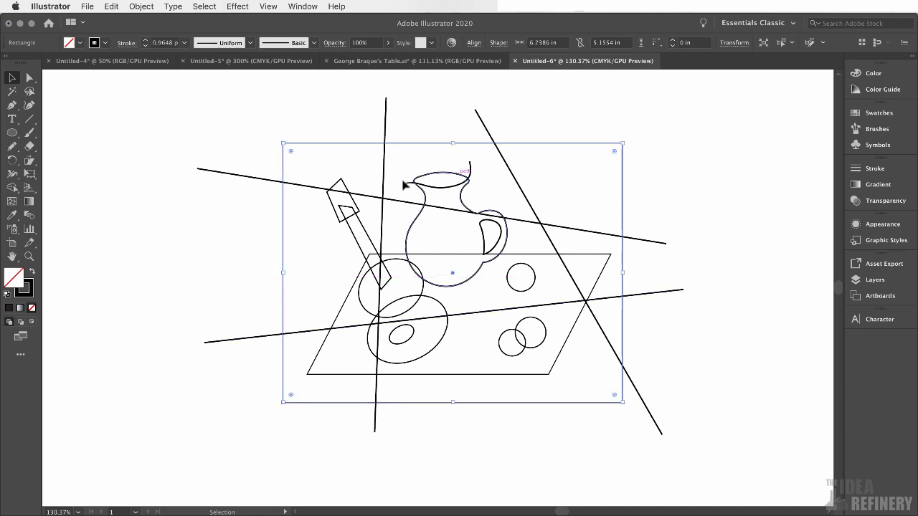
{"action": "left_click", "coordinate": [674, 239]}
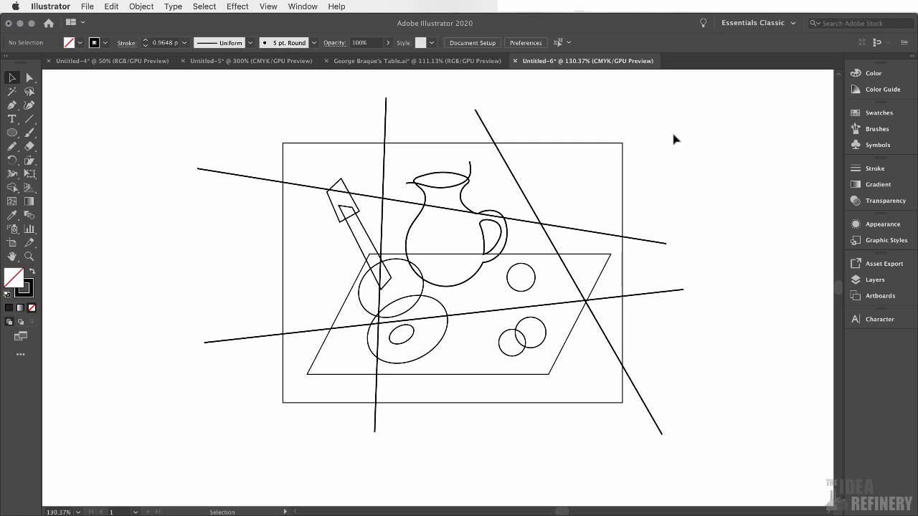
Step: Select the entire line drawing, including the frame and crossing lines, and convert it into a Live Paint group with the Live Paint Bucket
{"action": "left_click", "coordinate": [12, 79]}
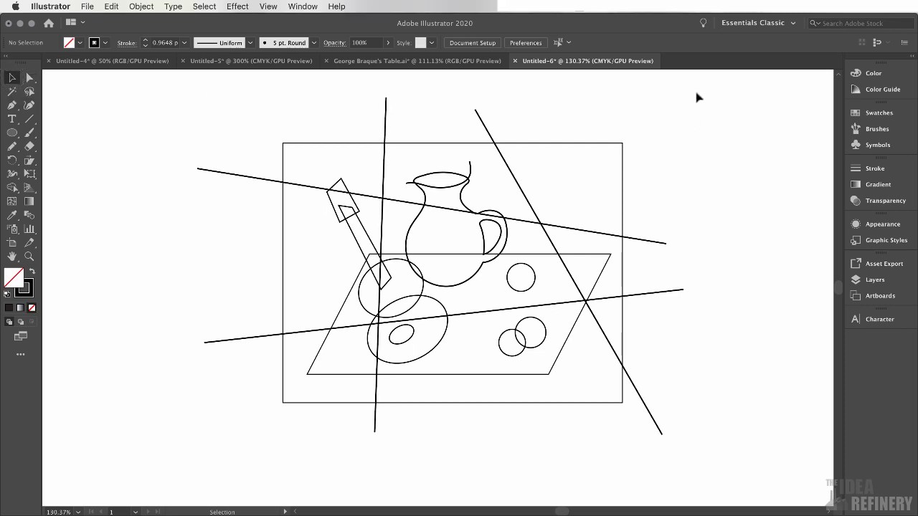
{"action": "left_click_drag", "start_coordinate": [708, 99], "coordinate": [180, 451]}
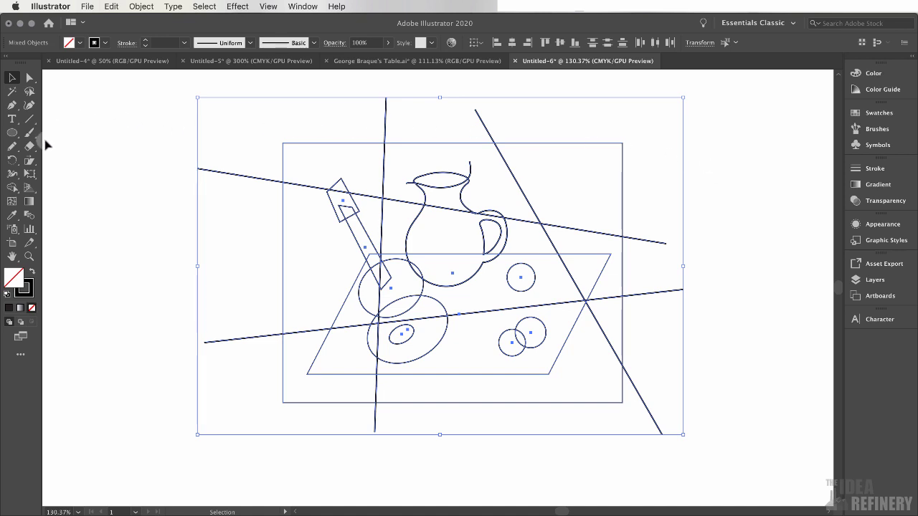
{"action": "left_click", "coordinate": [11, 188]}
{"action": "mouse_move", "coordinate": [24, 187]}
{"action": "left_mouse_down"}
{"action": "mouse_move", "coordinate": [32, 200]}
{"action": "mouse_move", "coordinate": [69, 204]}
{"action": "left_mouse_up"}
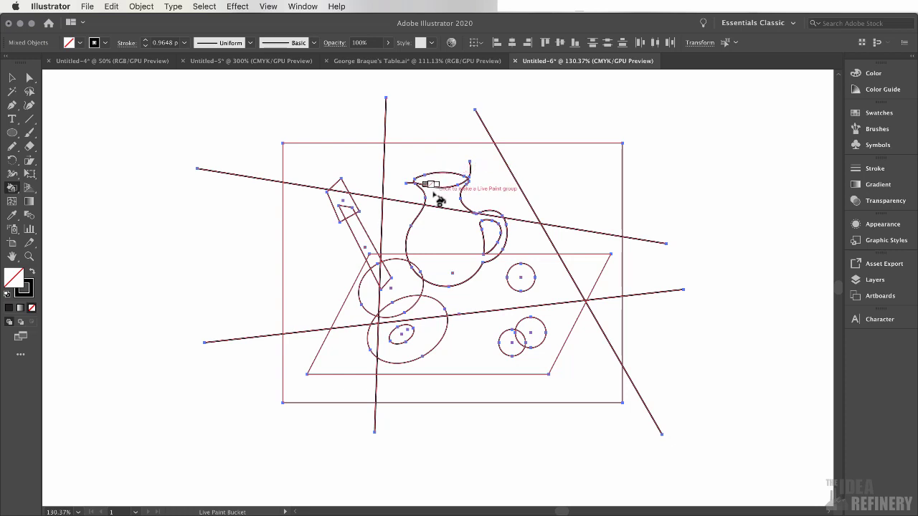
{"action": "left_click", "coordinate": [533, 172]}
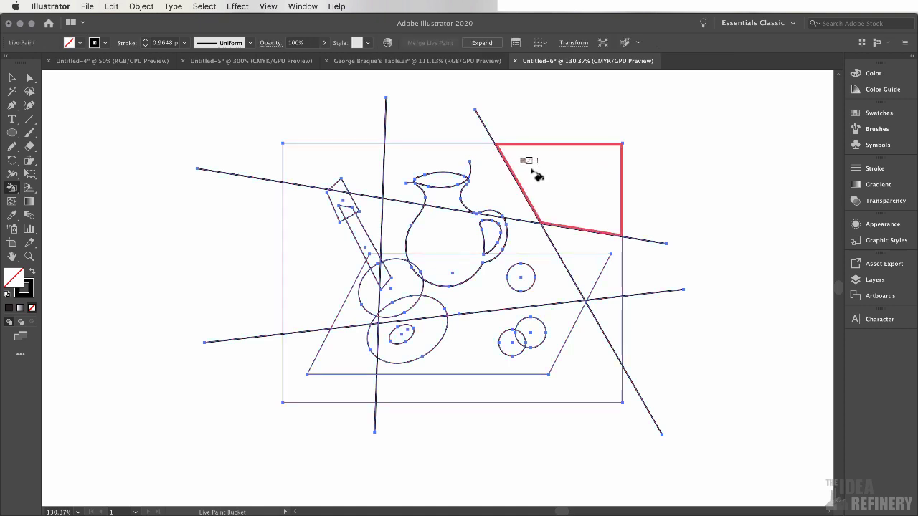